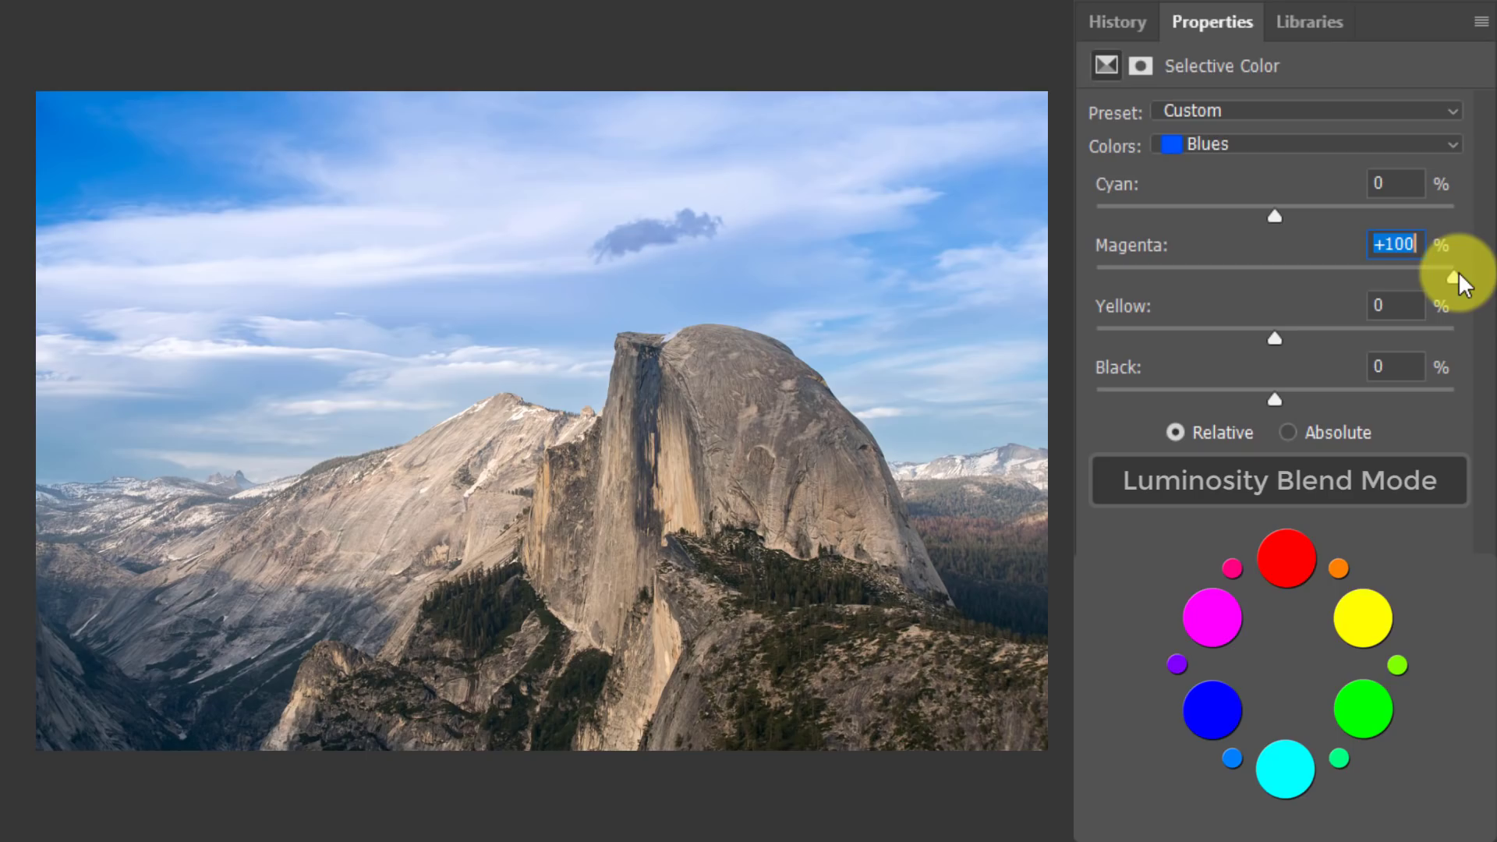
Adjust the Blues in the Selective Color layer to black +53%, cyan -1% and yellow +1%
drag(1275, 400, 1372, 349)
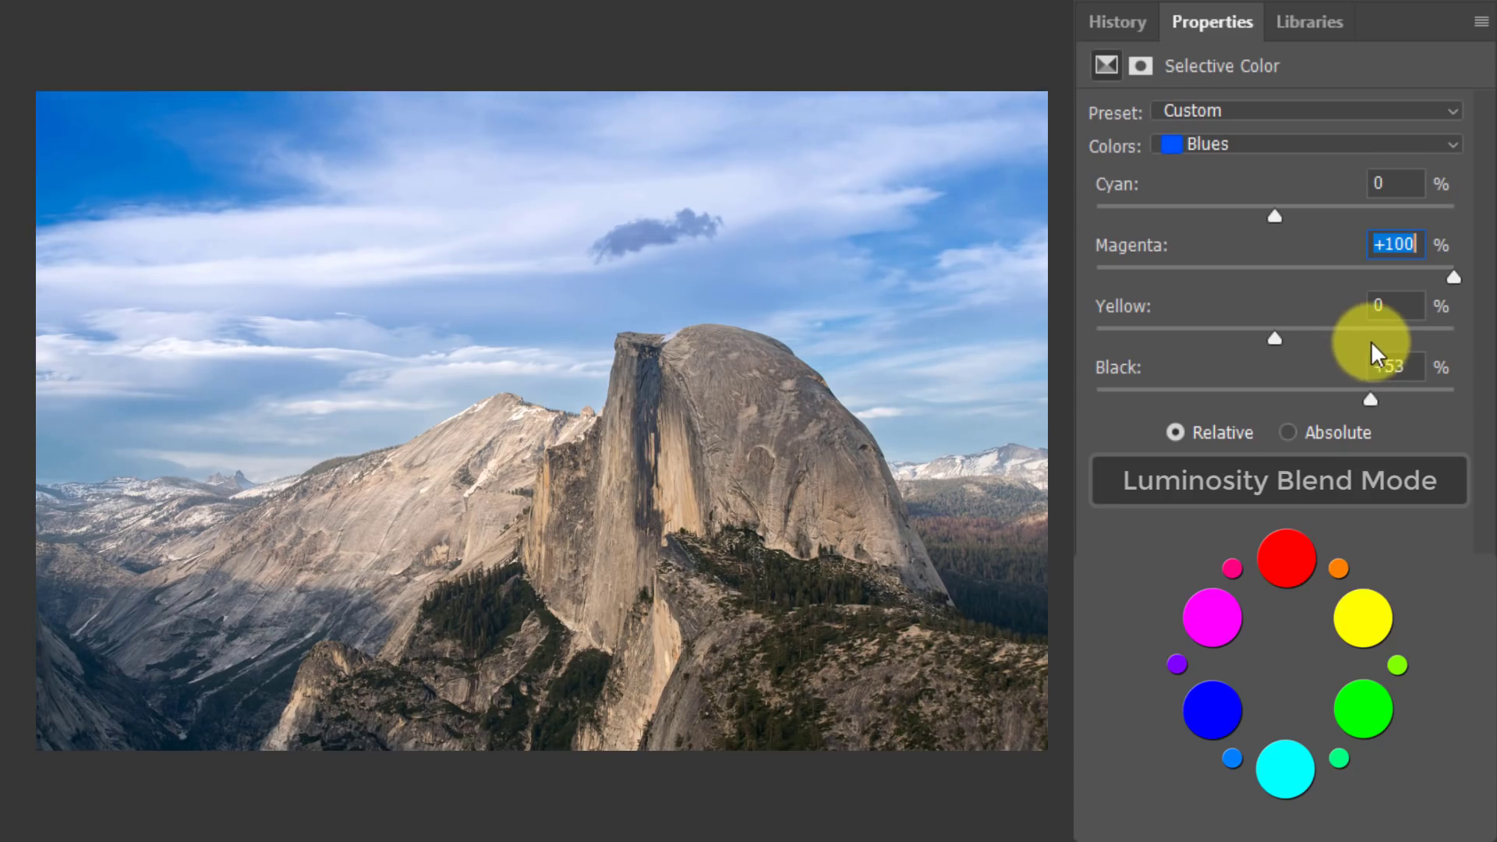
mouse_move(1276, 337)
mouse_down()
mouse_move(1186, 334)
mouse_move(1367, 339)
mouse_move(1202, 334)
mouse_move(1353, 324)
mouse_move(1228, 325)
mouse_move(1370, 294)
mouse_move(1113, 318)
mouse_move(1366, 312)
mouse_move(1176, 320)
mouse_move(1274, 327)
mouse_up()
mouse_move(1272, 209)
mouse_down()
mouse_move(1143, 222)
mouse_move(1378, 223)
mouse_move(1273, 220)
mouse_up()
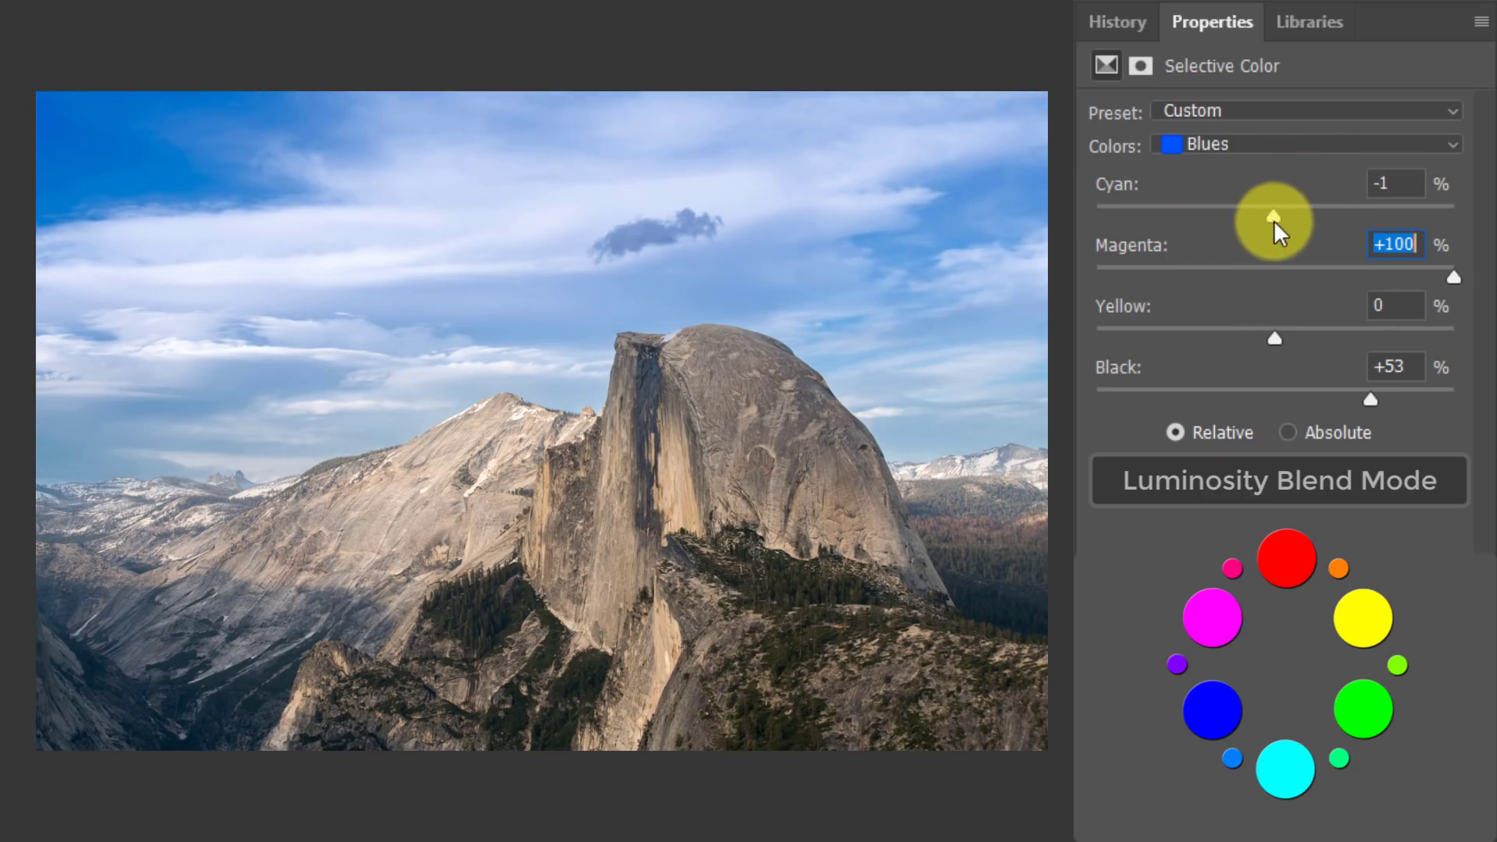
click(1275, 337)
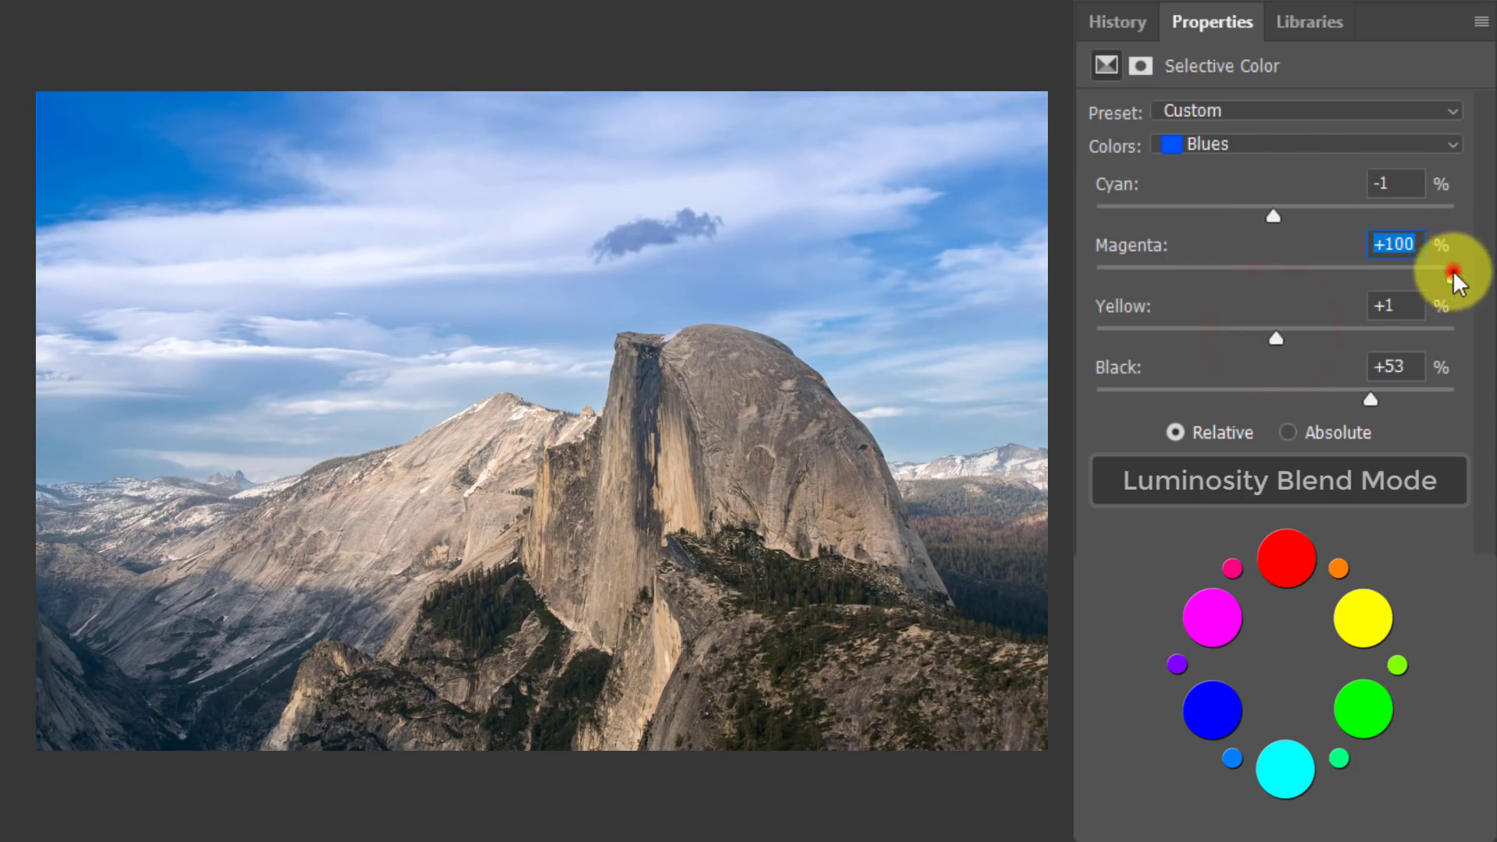
Test the Blues' magenta at +100% and -2%, and raise it again to darken the sky
mouse_move(1452, 269)
mouse_down()
mouse_move(1135, 265)
mouse_move(1468, 266)
mouse_up()
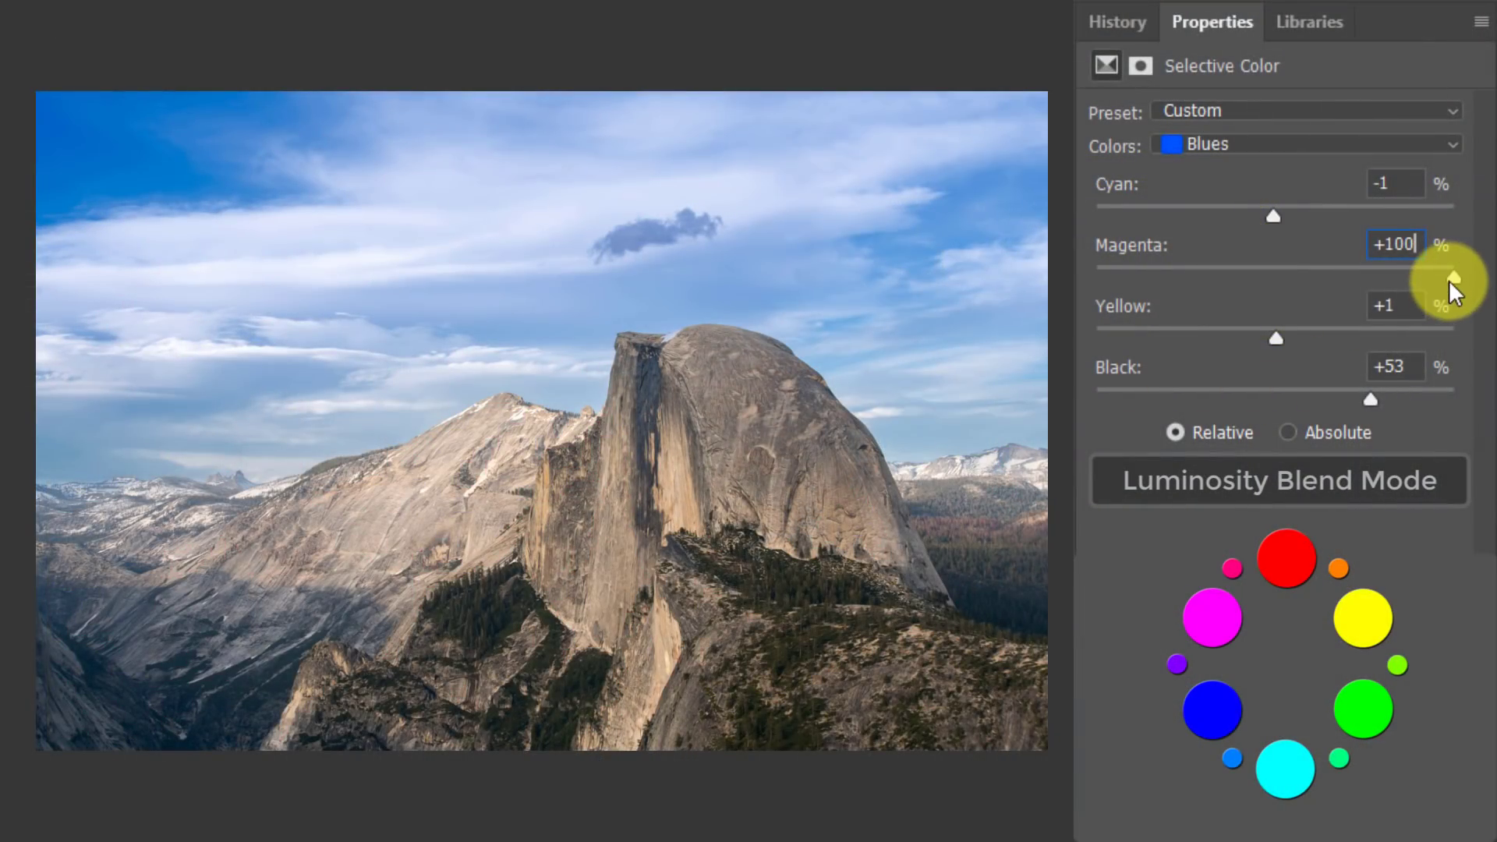
drag(1454, 273, 1270, 273)
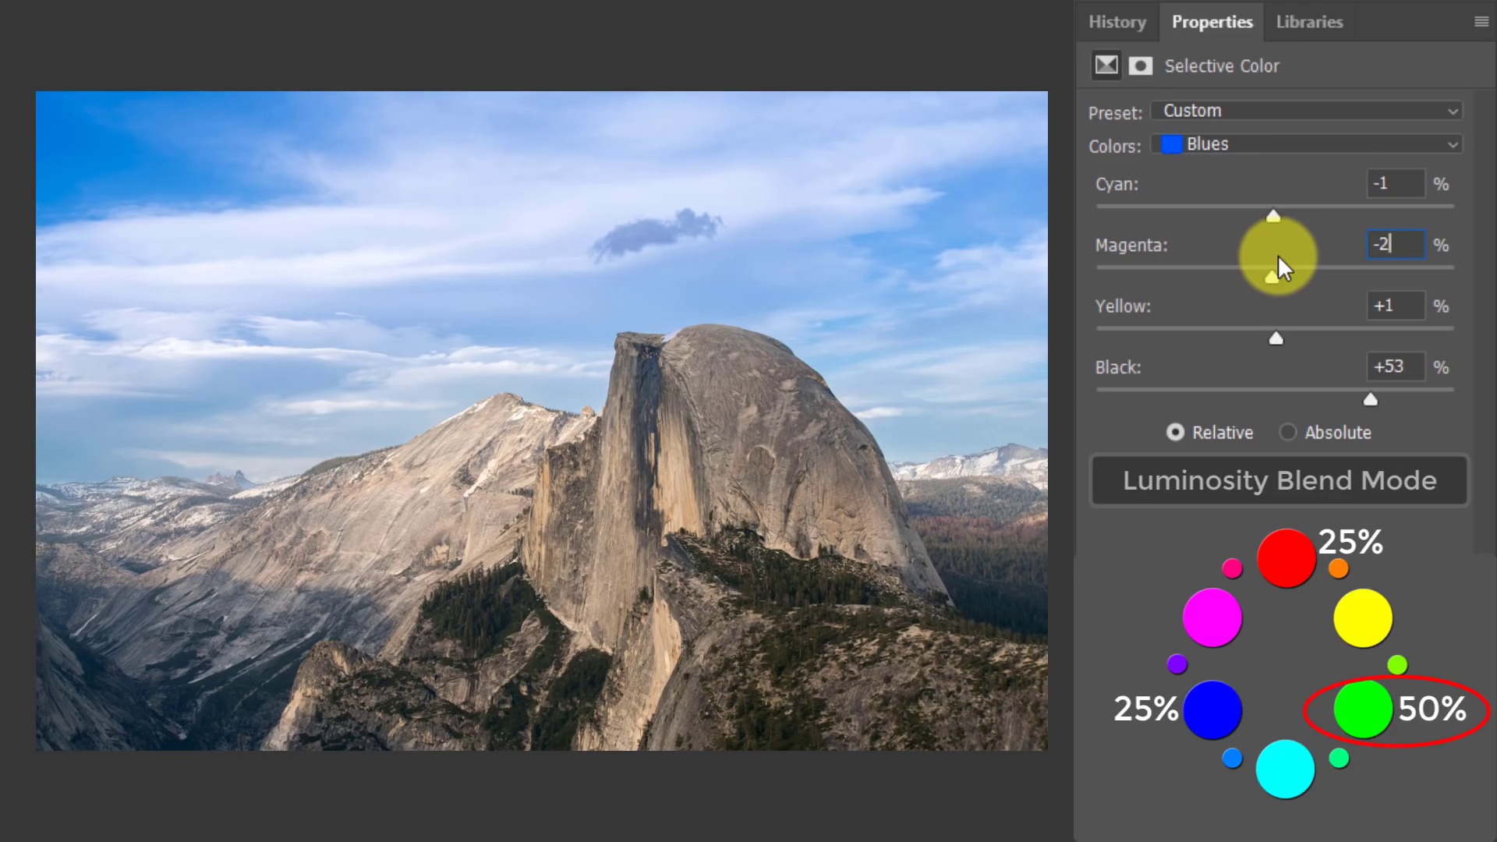
drag(1270, 274, 1417, 265)
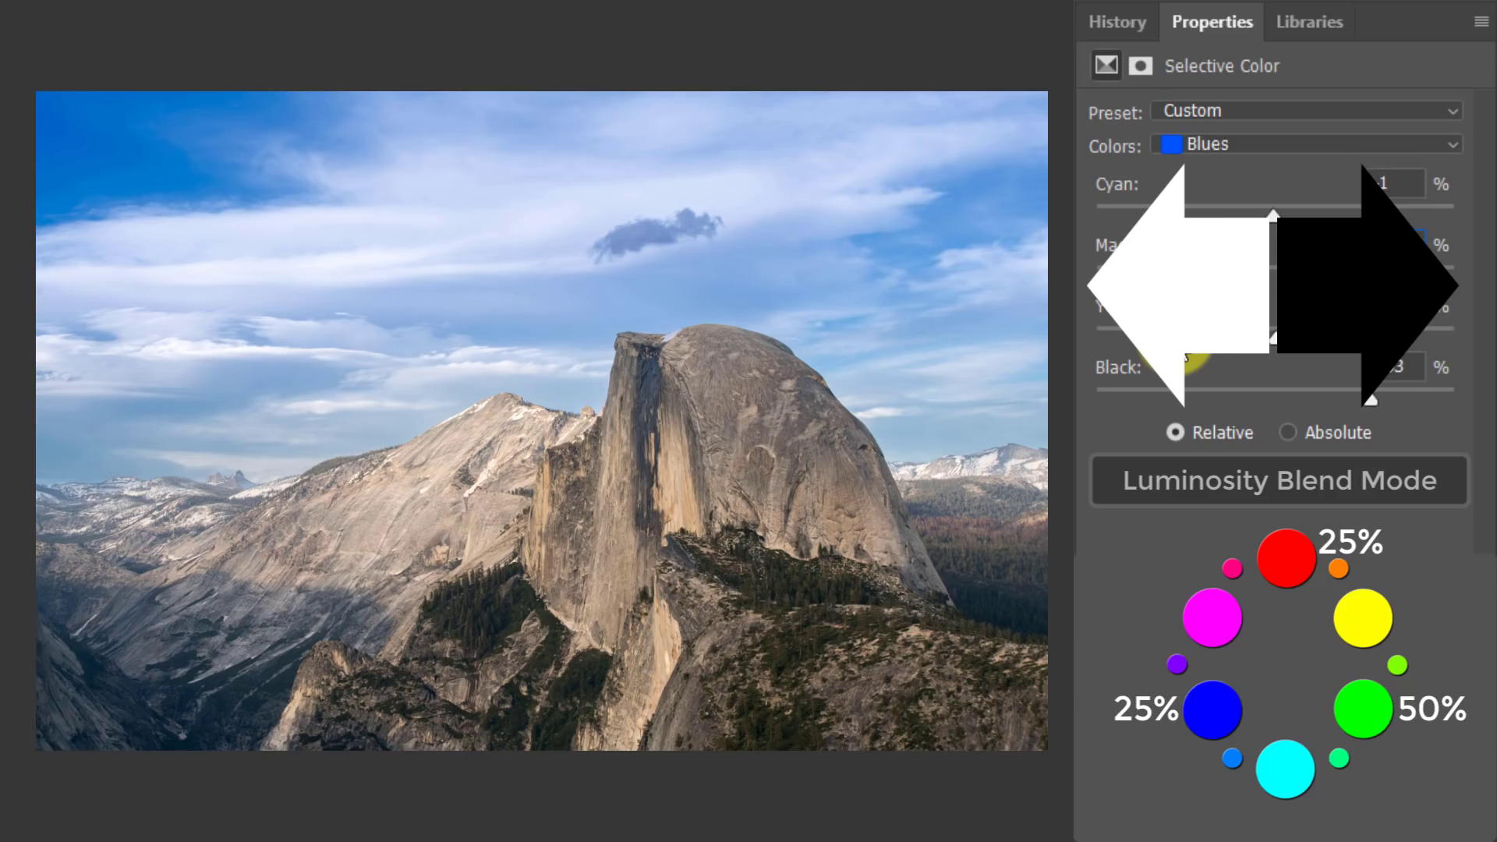
Switch to the Yellows and set black to +43%, magenta to +53%, yellow to +11% and cyan to +53%
click(1316, 144)
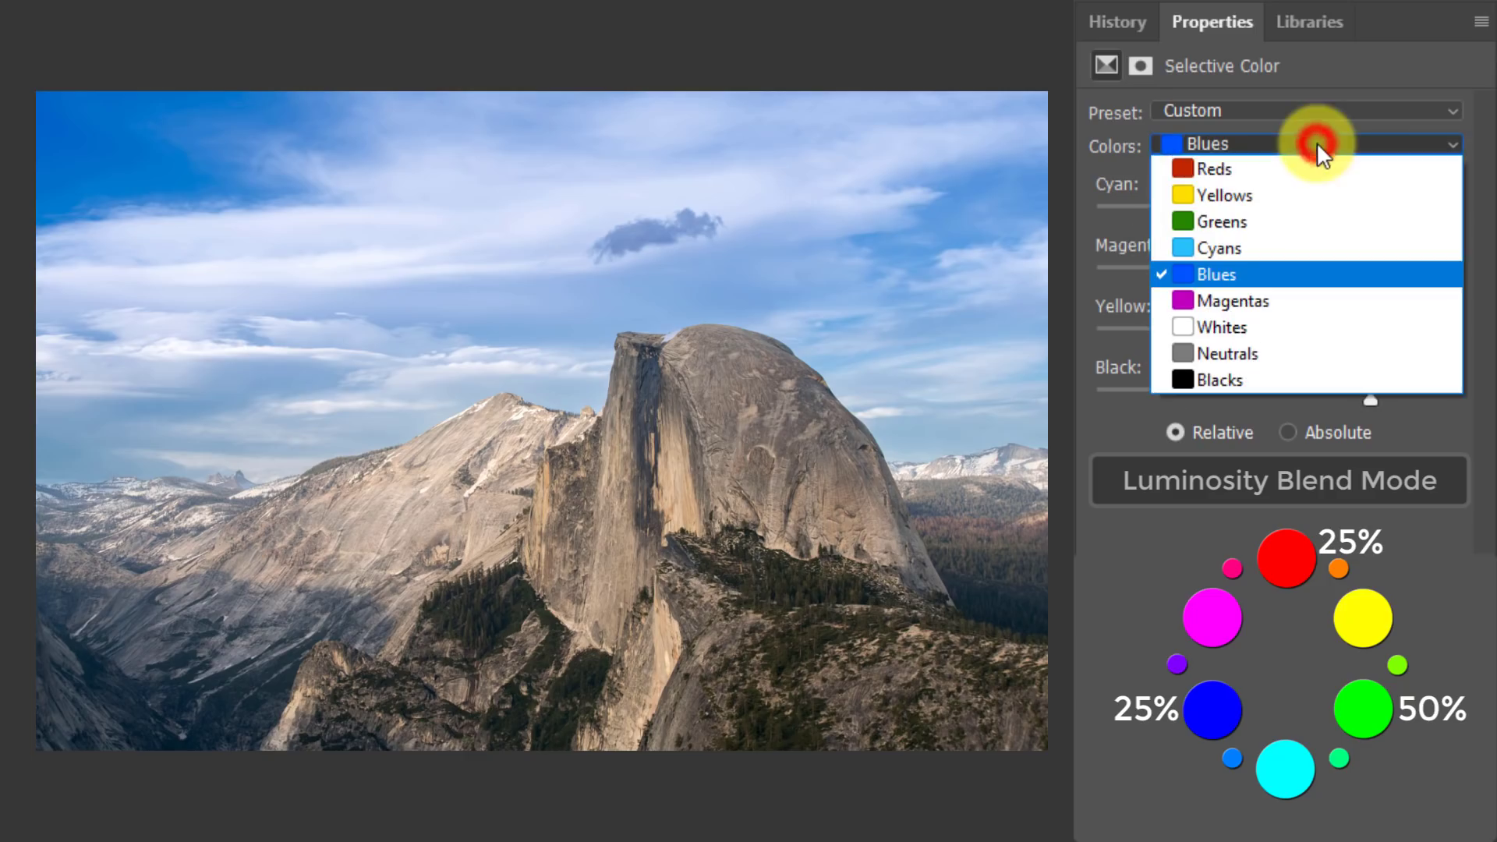
click(1291, 195)
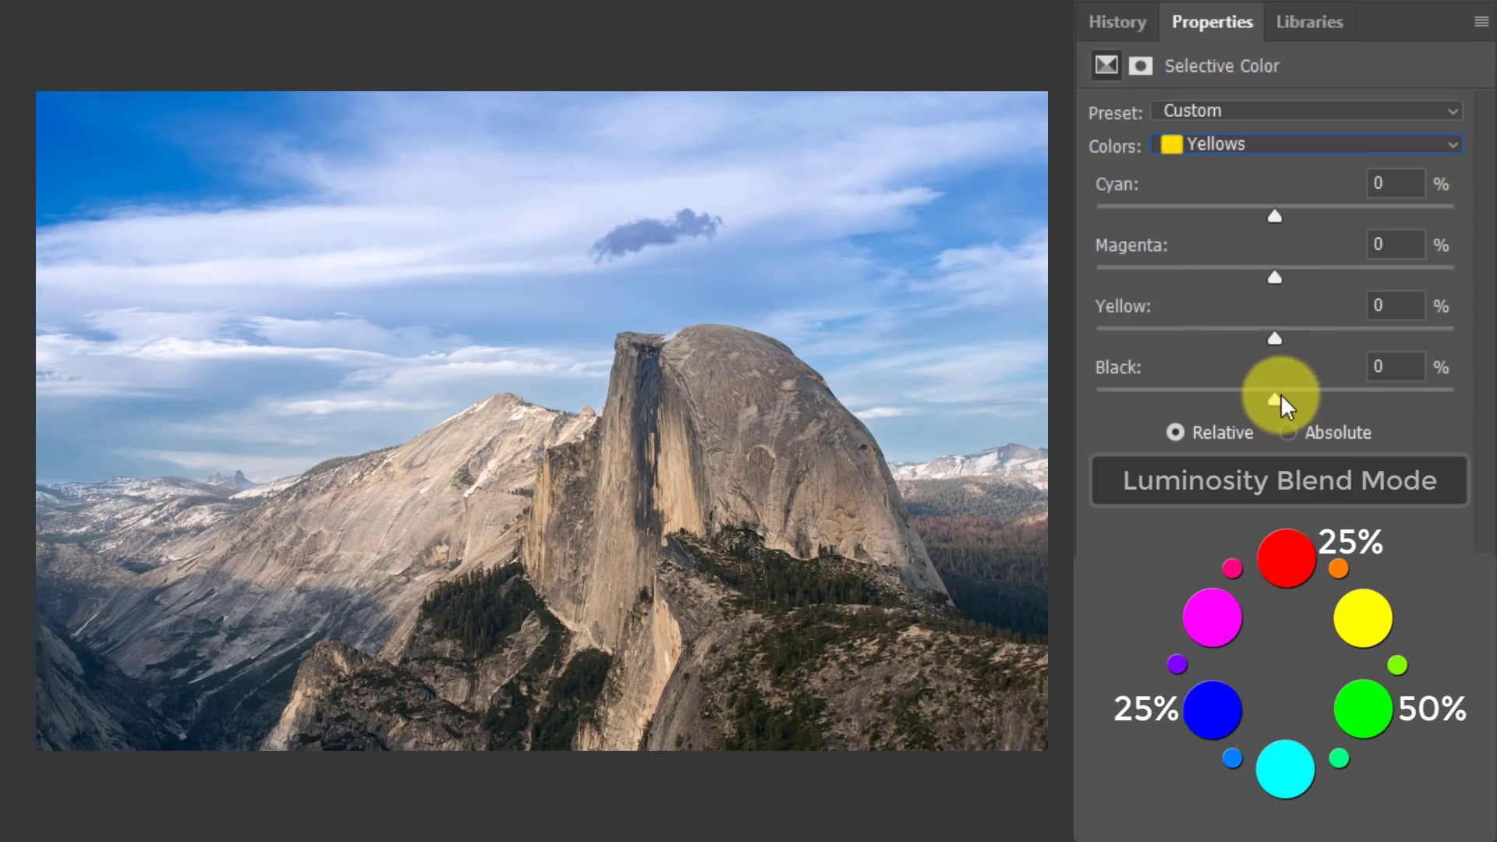
drag(1275, 399, 1350, 397)
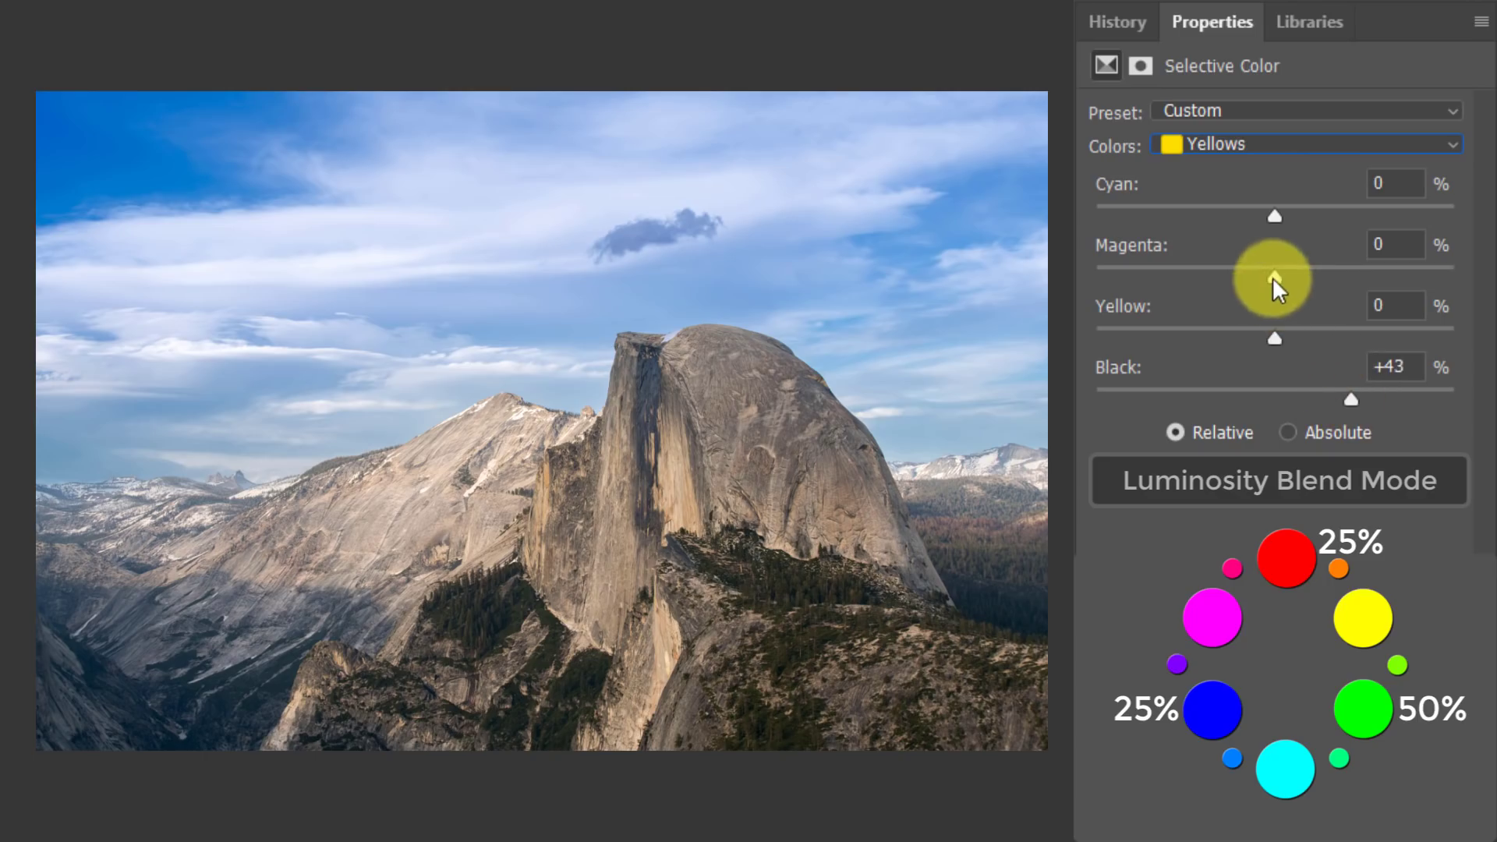
drag(1272, 277, 1370, 288)
mouse_move(1273, 337)
mouse_down()
mouse_move(1156, 329)
mouse_move(1296, 343)
mouse_up()
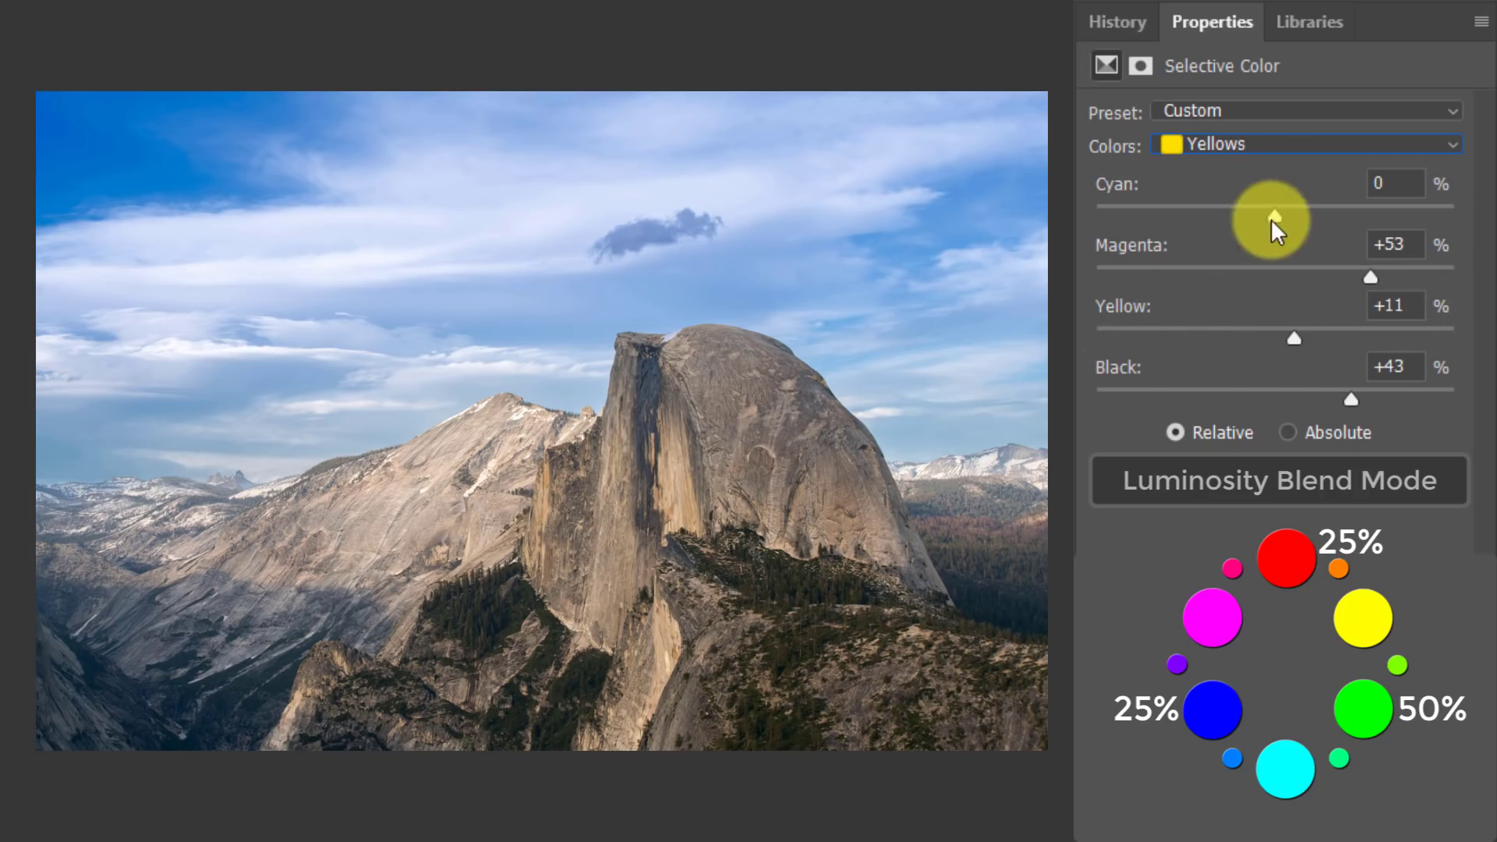
drag(1272, 221, 1389, 233)
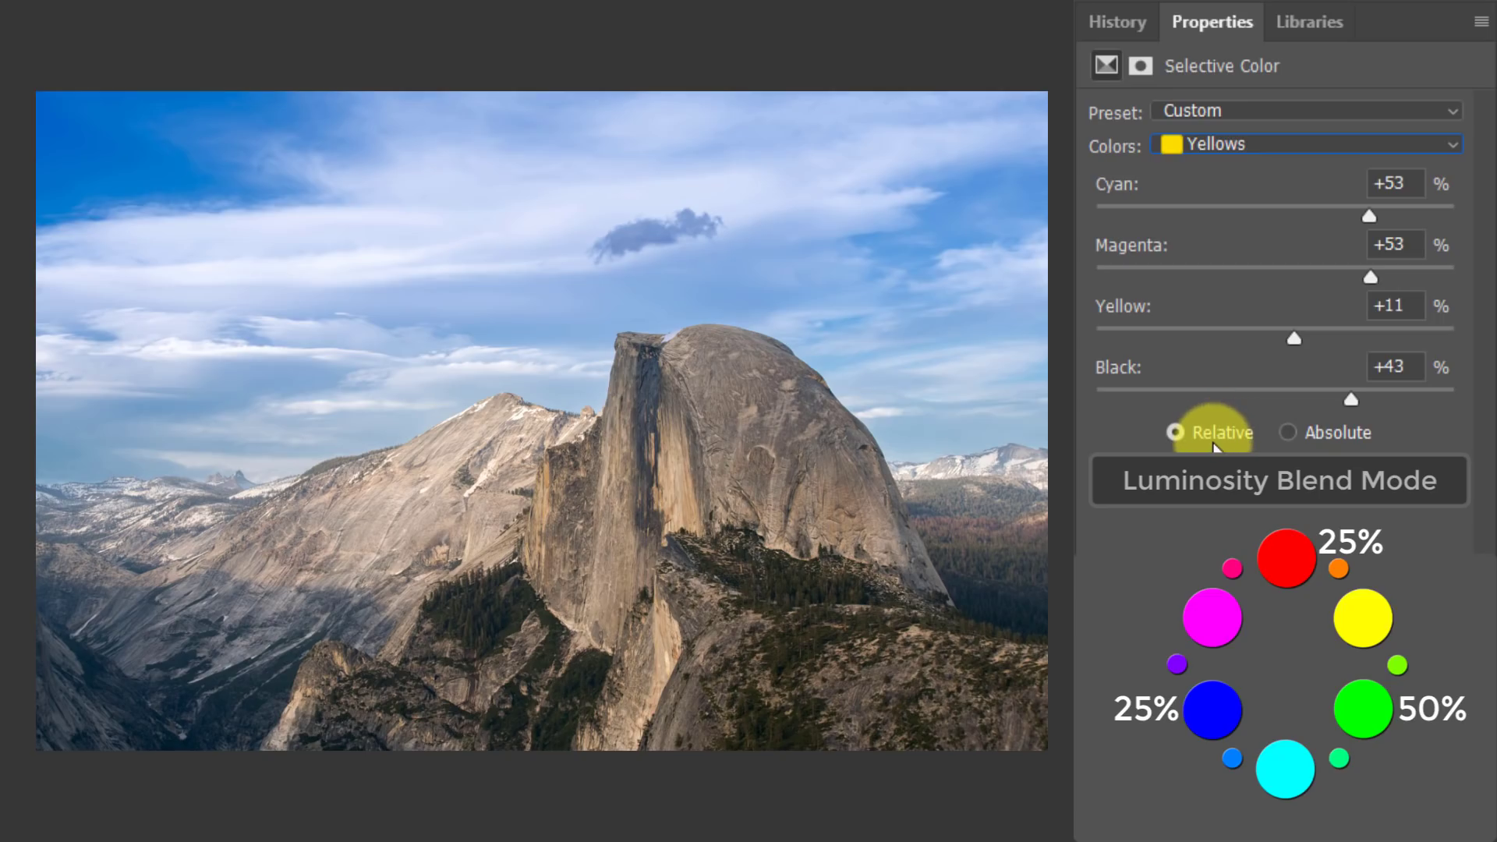
Push the Yellows' cyan, magenta, yellow and black amounts all to +100%
drag(1294, 337, 1455, 274)
drag(1370, 216, 1455, 214)
drag(1351, 399, 1454, 398)
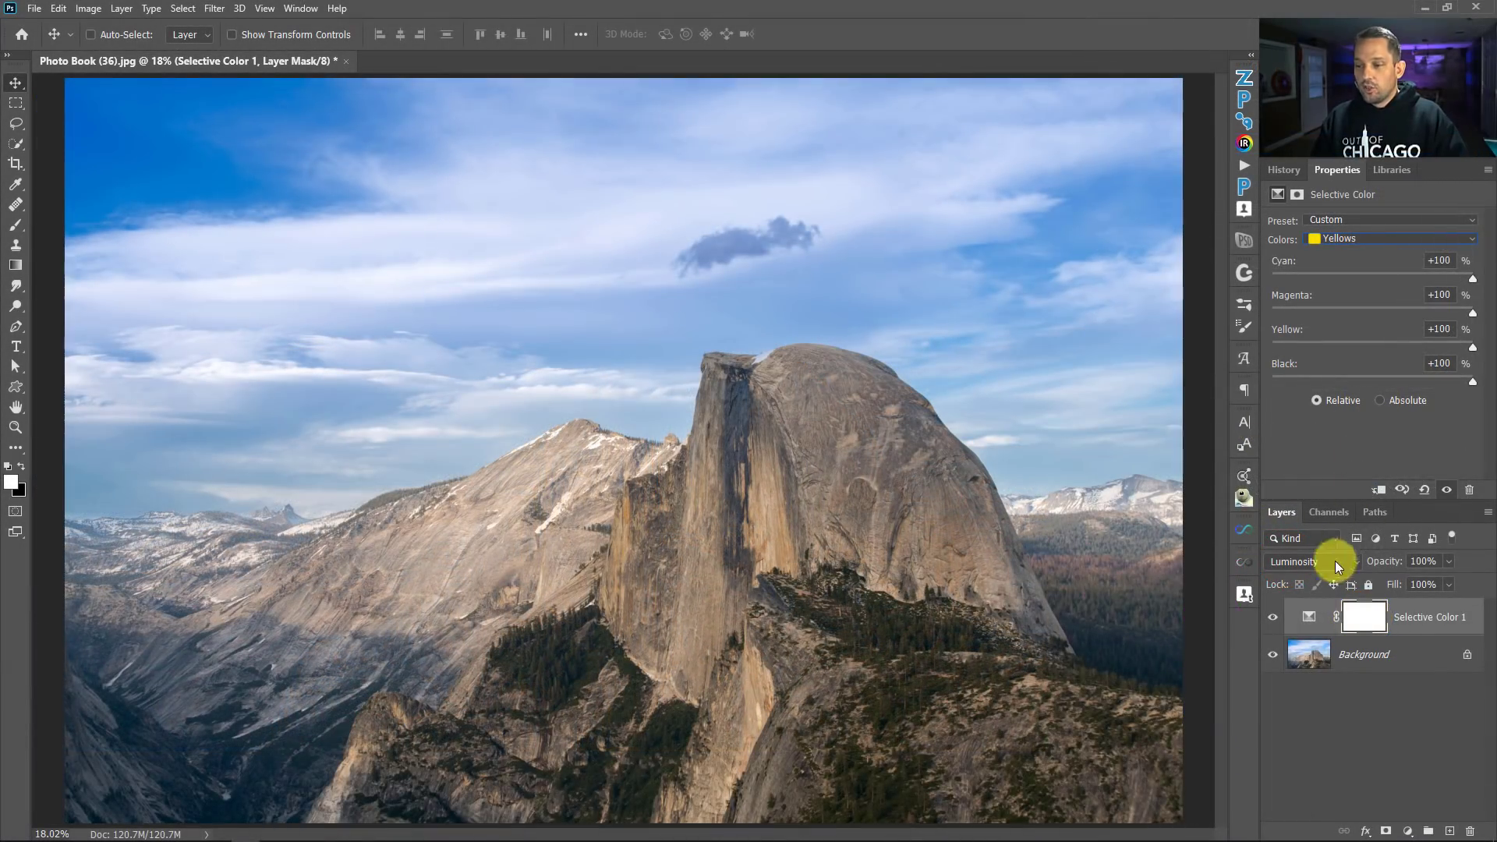
Duplicate the Selective Color layer and toggle the copy's visibility to compare the doubled effect
click(1309, 617)
key(ctrl+j)
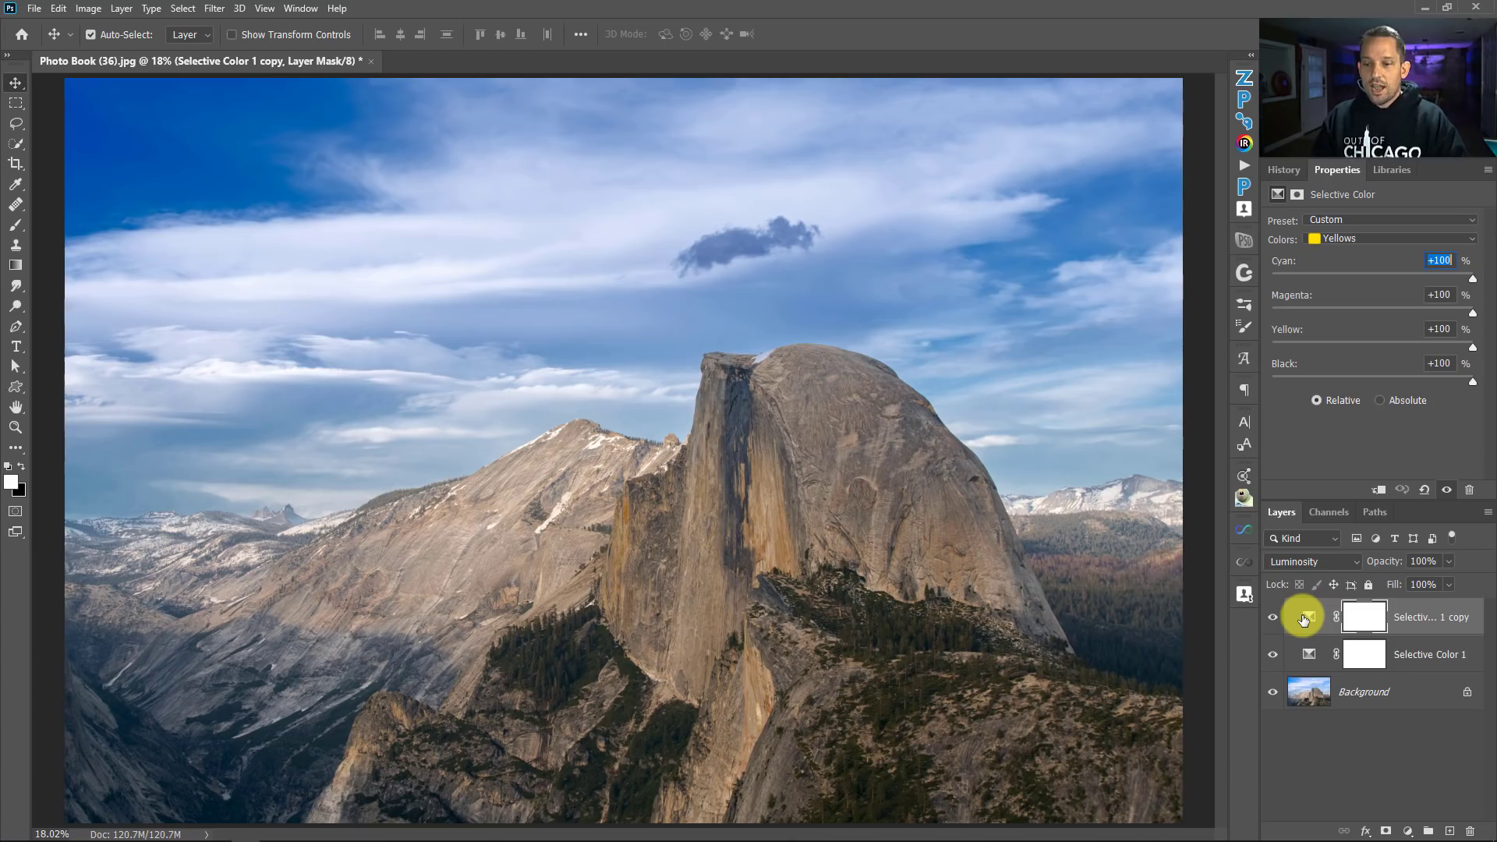
click(1272, 615)
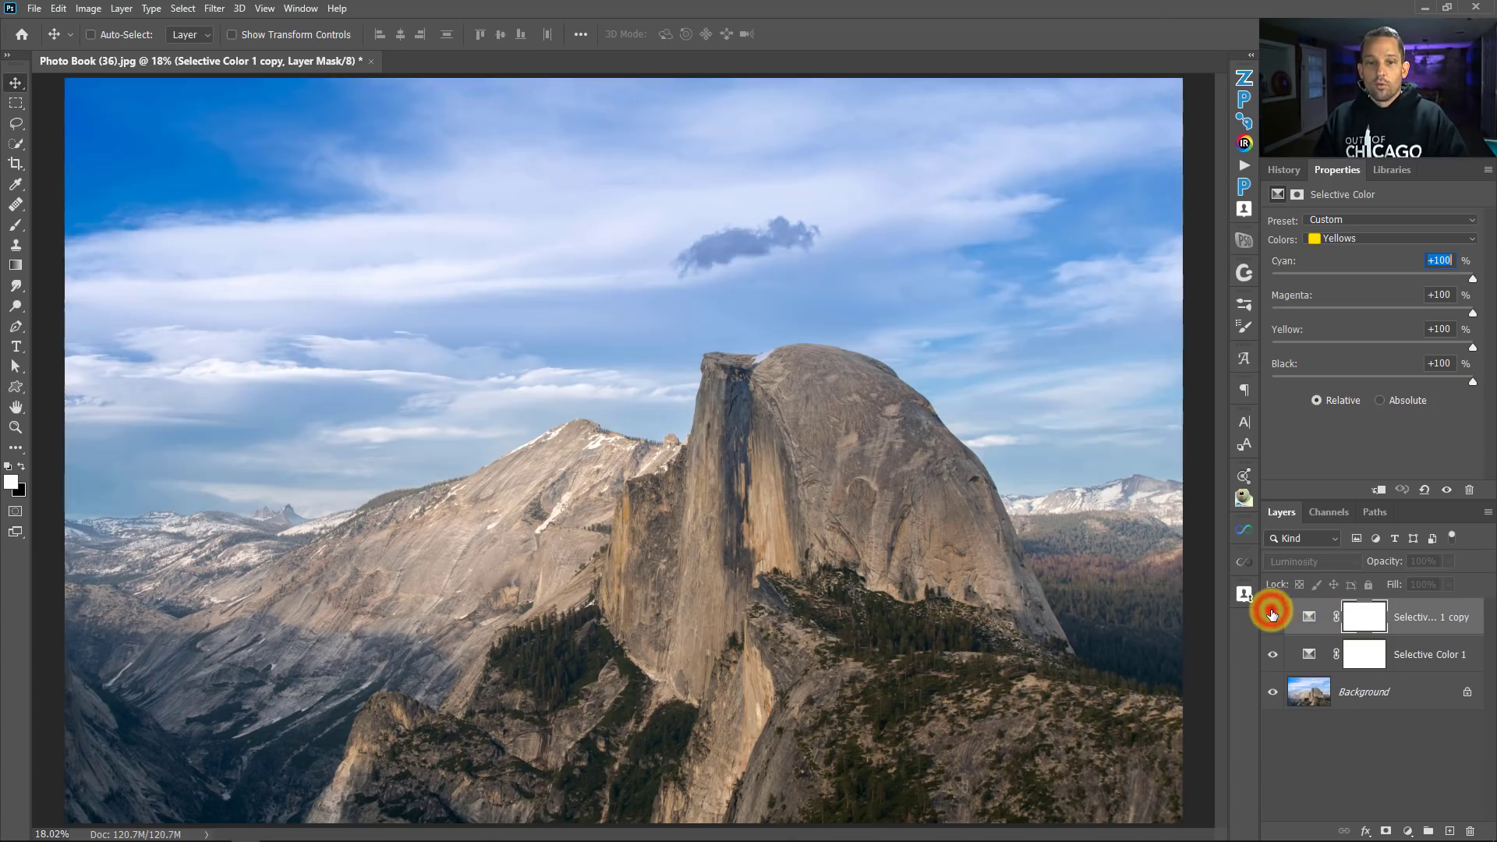
click(1272, 615)
Delete the duplicate Selective Color layer
click(1300, 619)
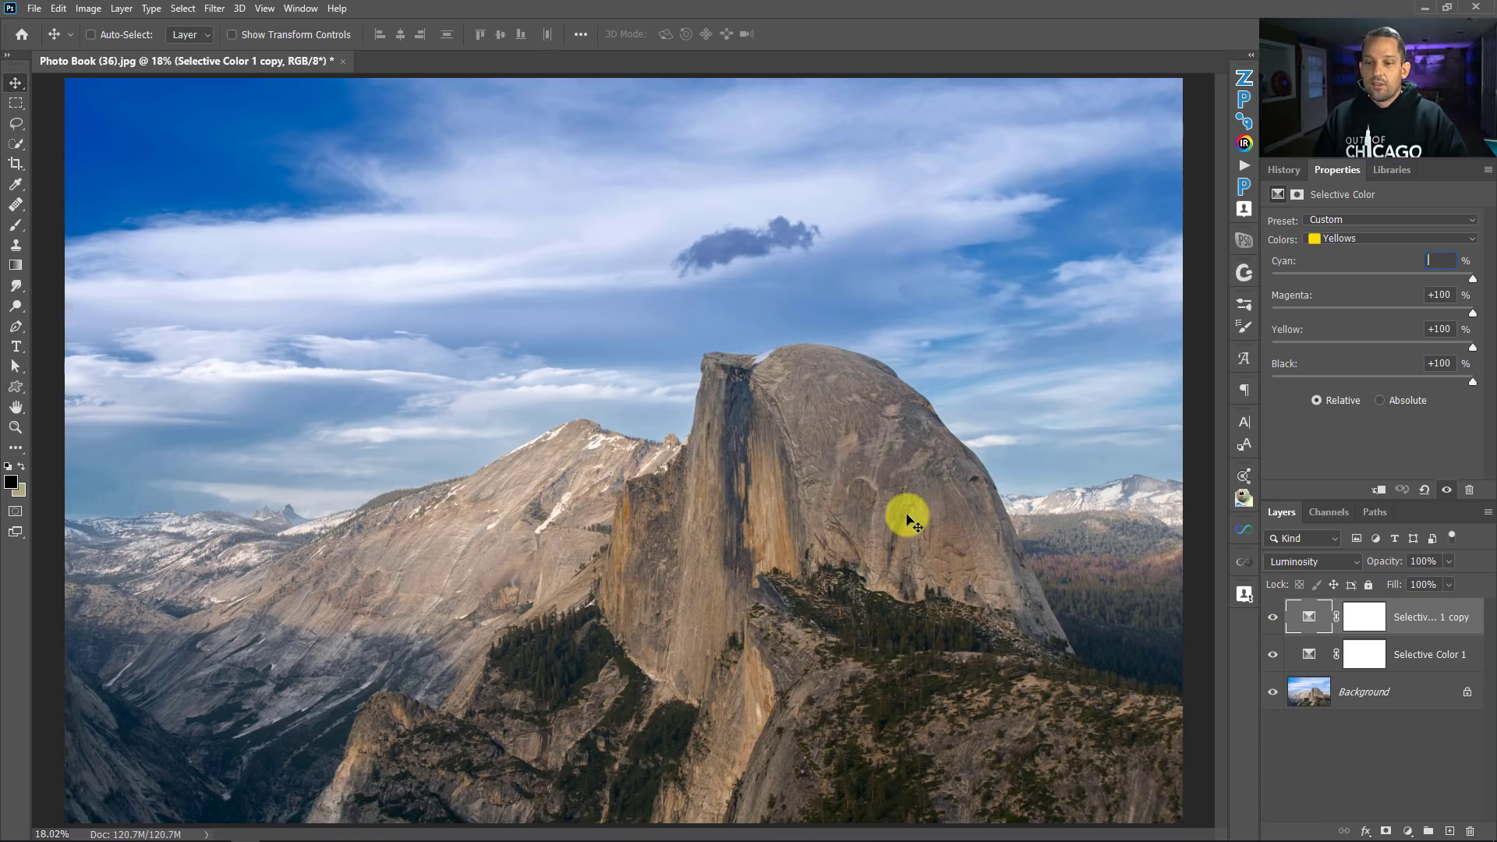
click(1450, 615)
key(Return)
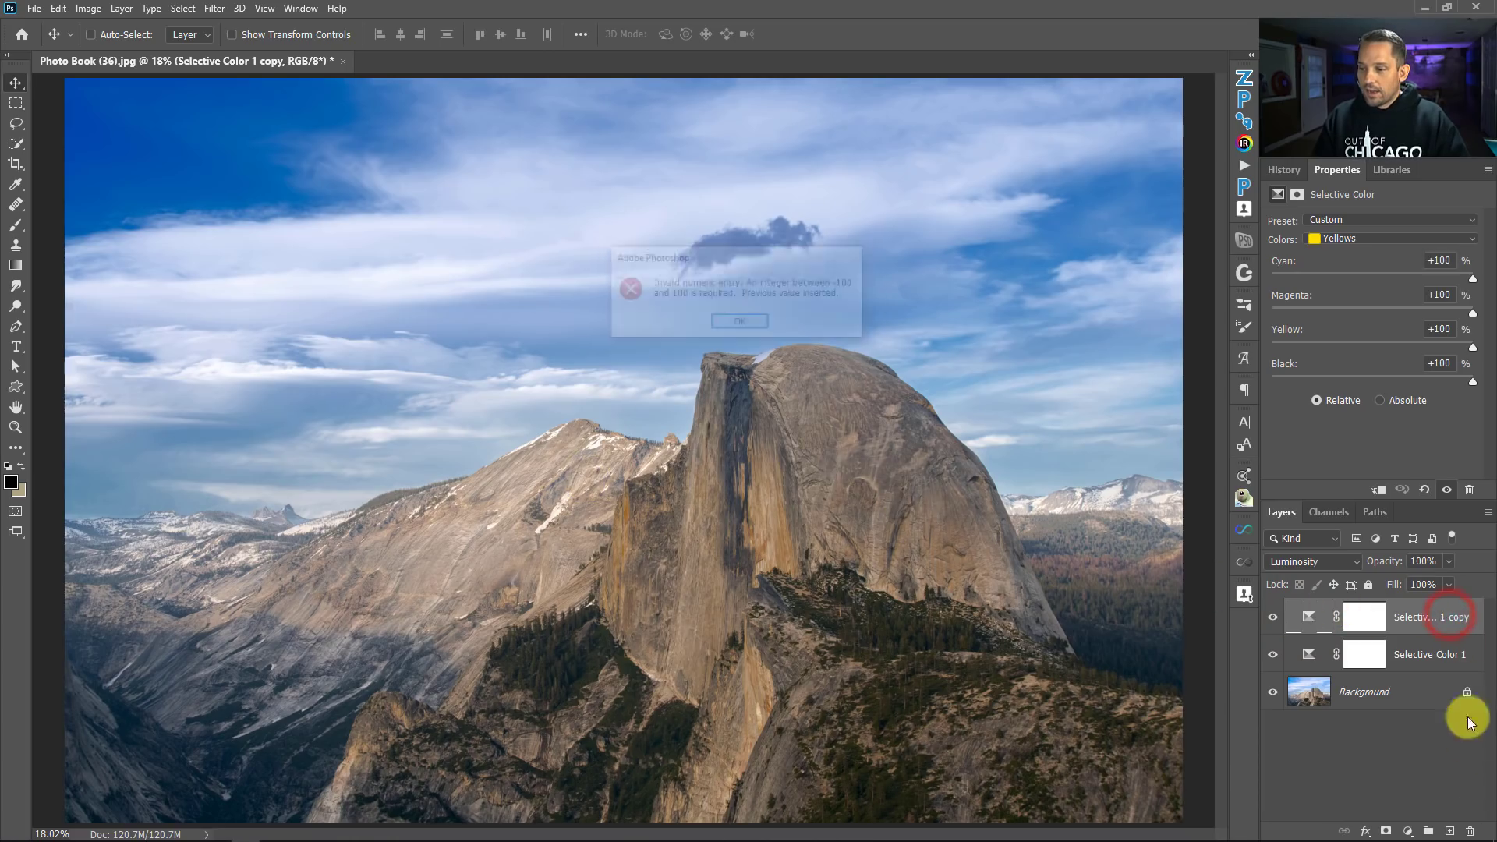
click(1443, 617)
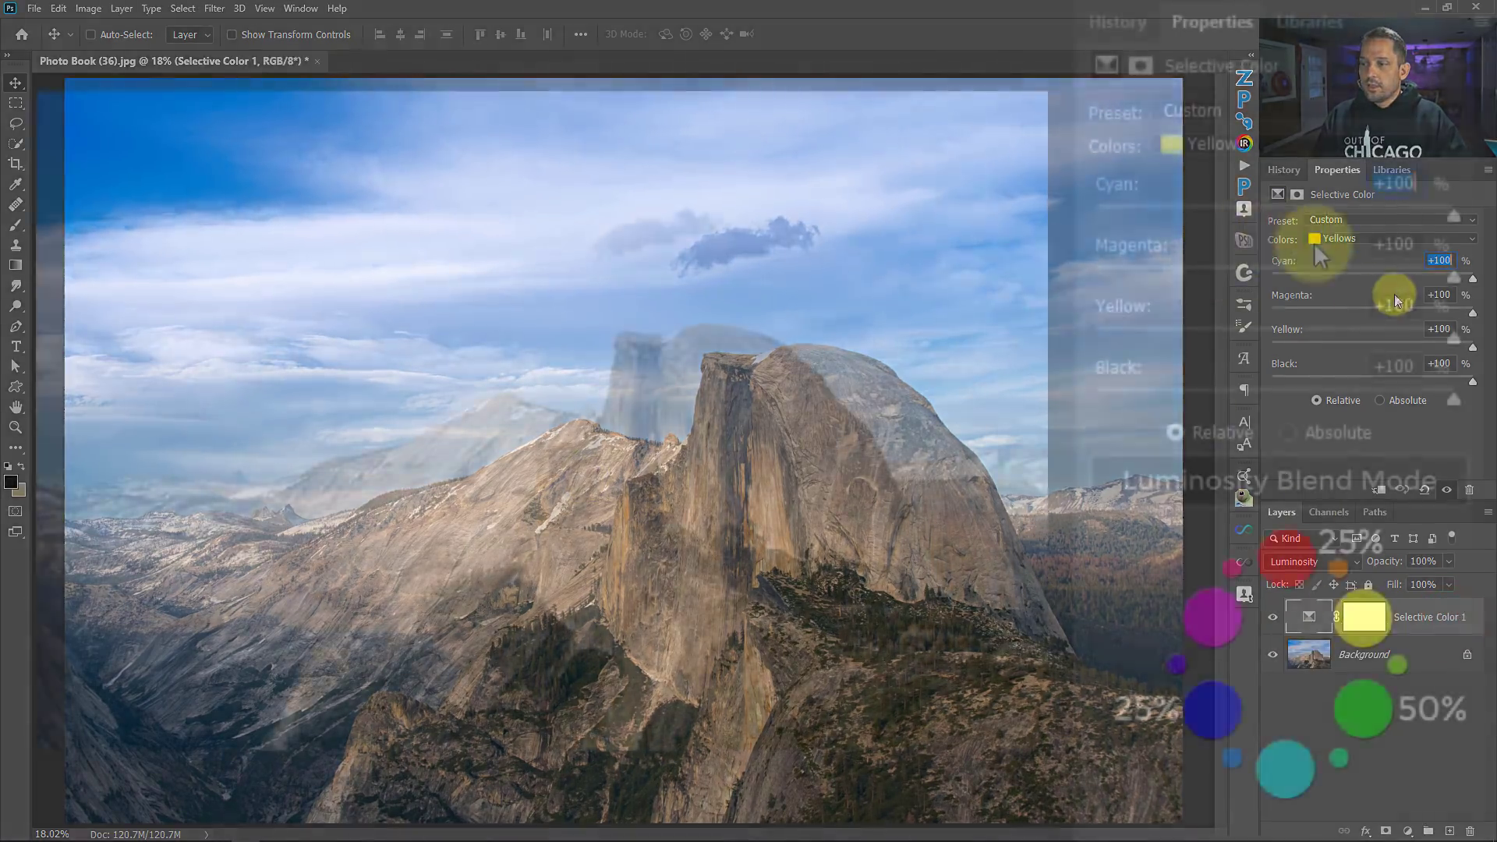
Reduce the Yellows in the Selective Color layer to cyan +39%, magenta +73%, yellow +33% and black +47%
click(1451, 263)
text(+39)
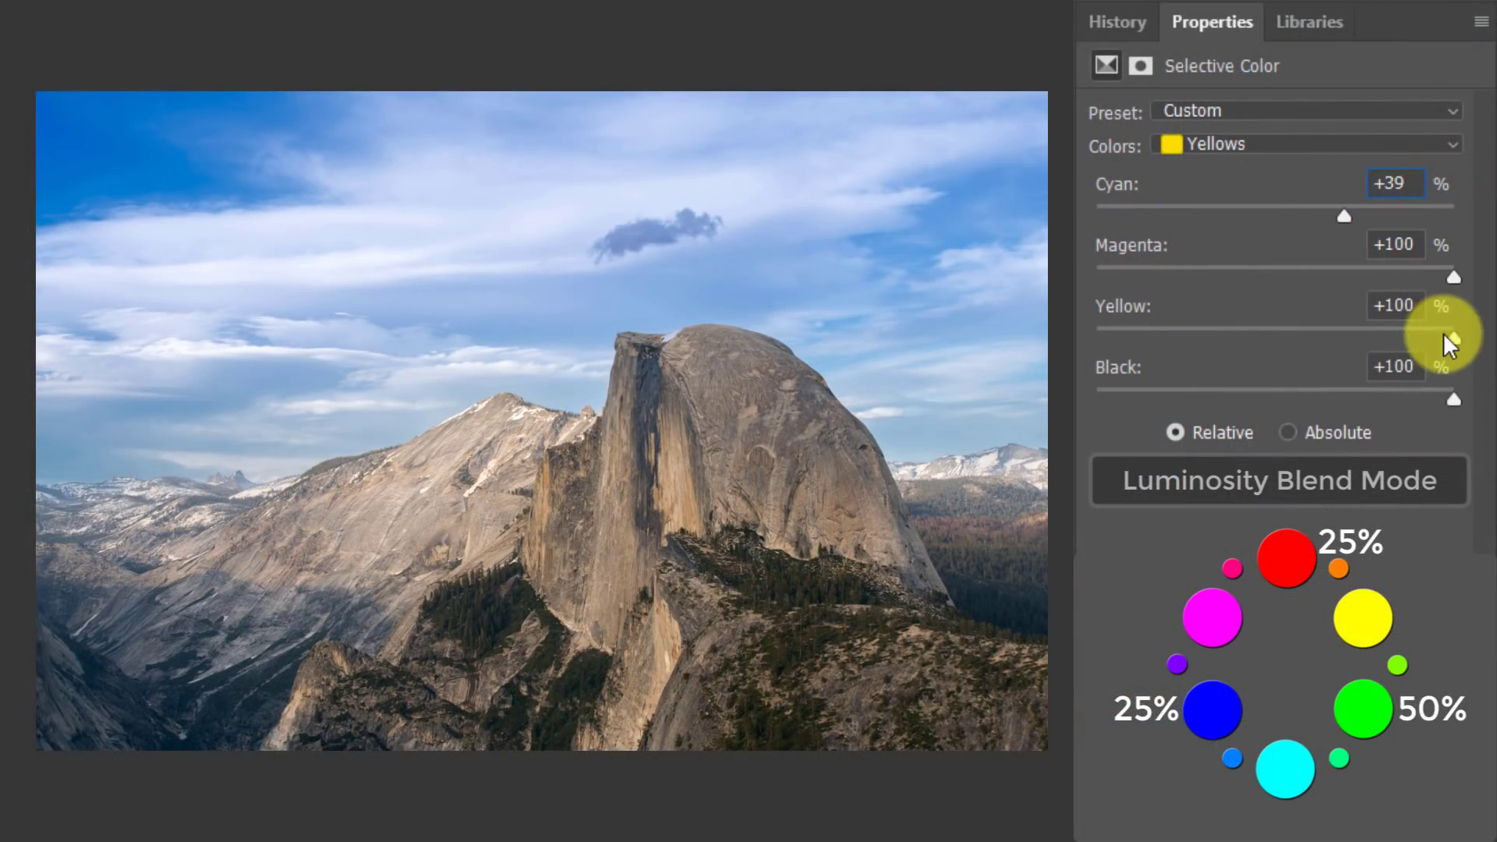
drag(1443, 334, 1353, 325)
click(1443, 395)
drag(1443, 396, 1357, 397)
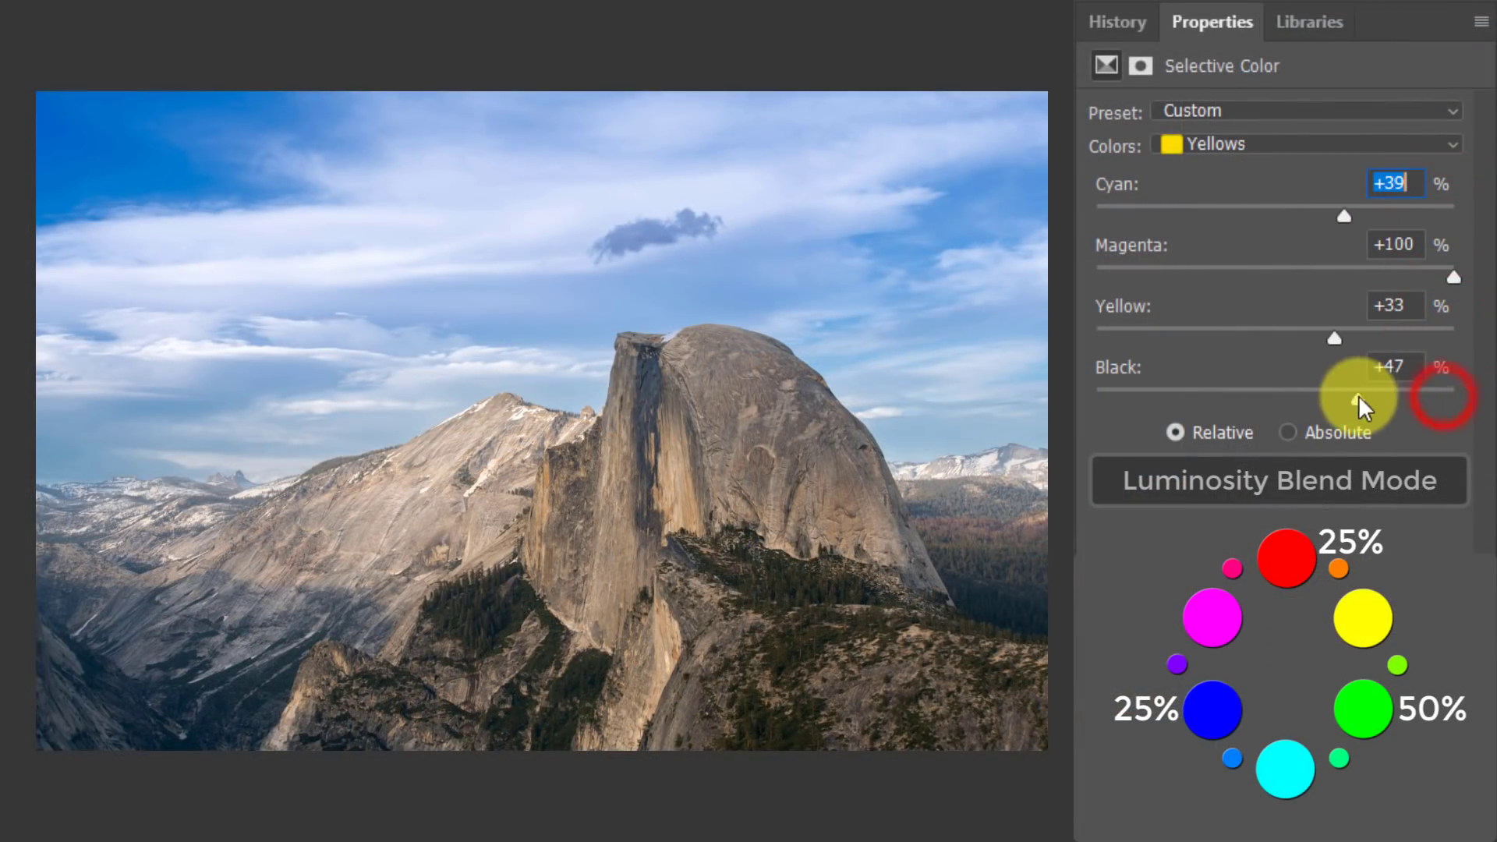
drag(1455, 283, 1403, 274)
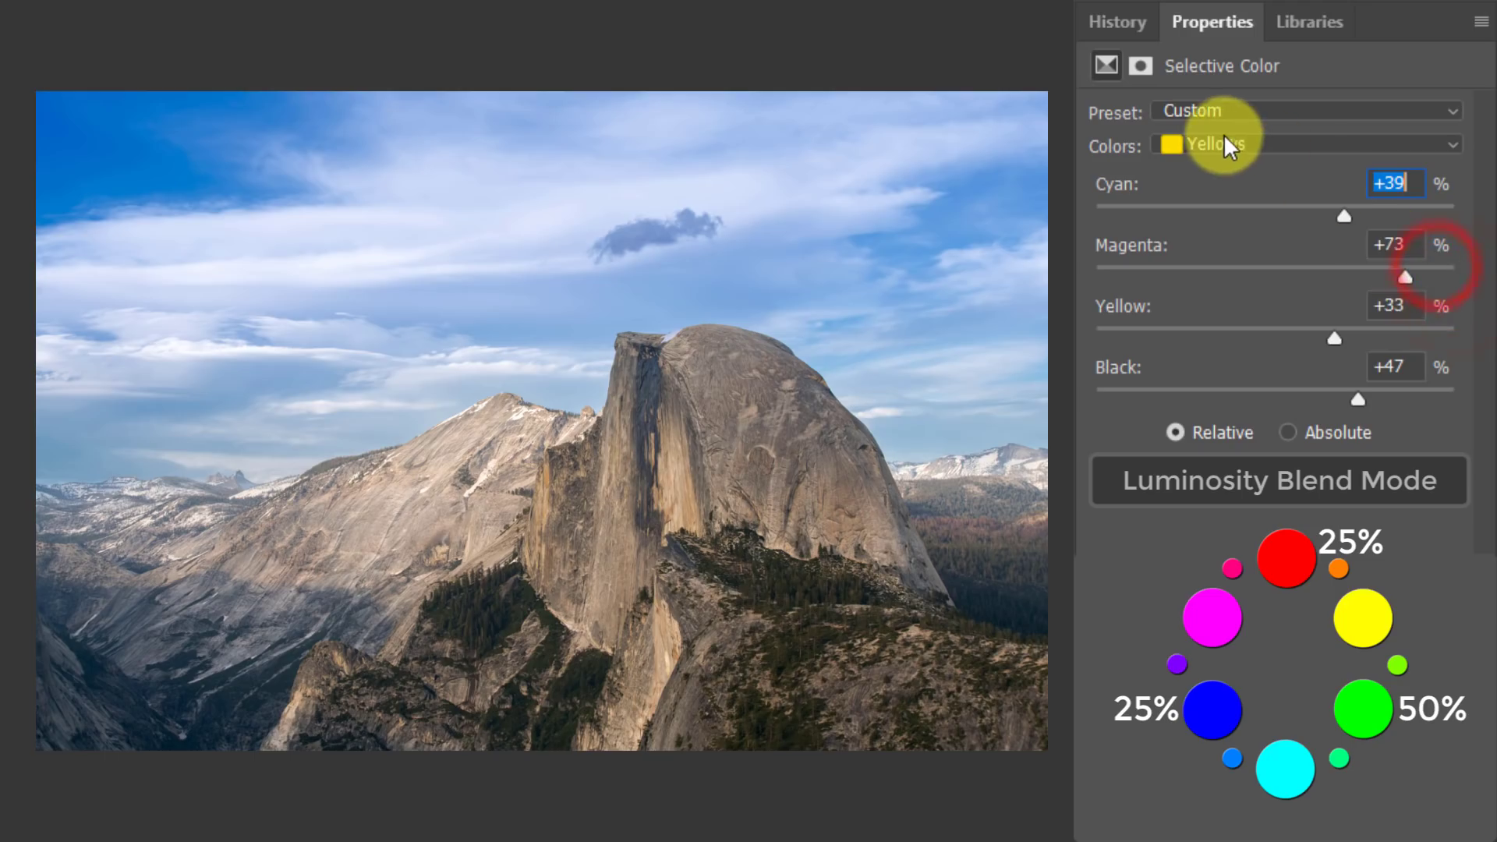
Switch to the Cyans and set magenta and cyan to +100%, yellow to +57% and black to +30%
click(1223, 134)
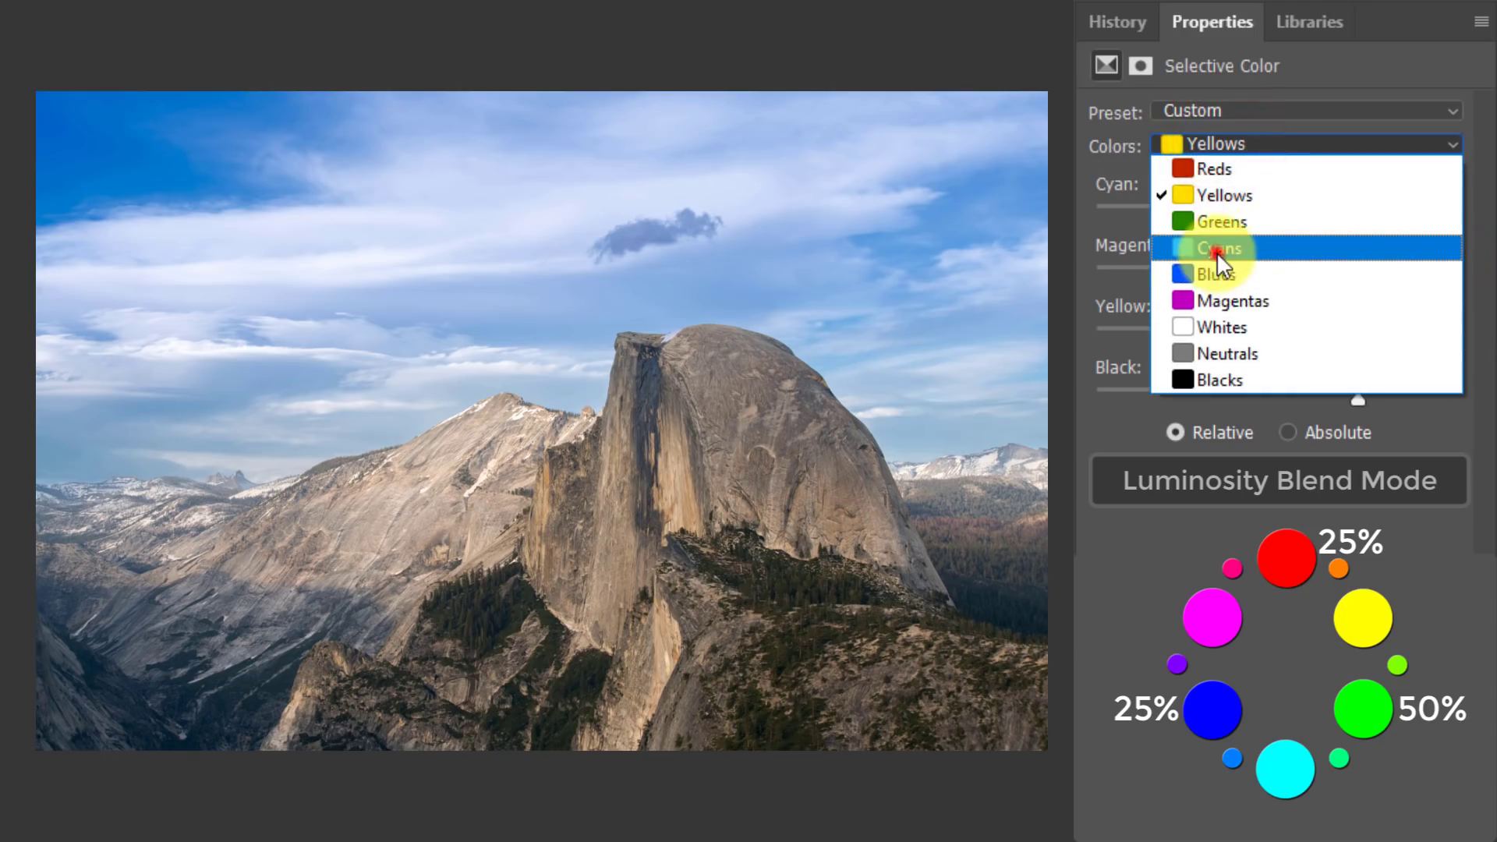
click(1216, 251)
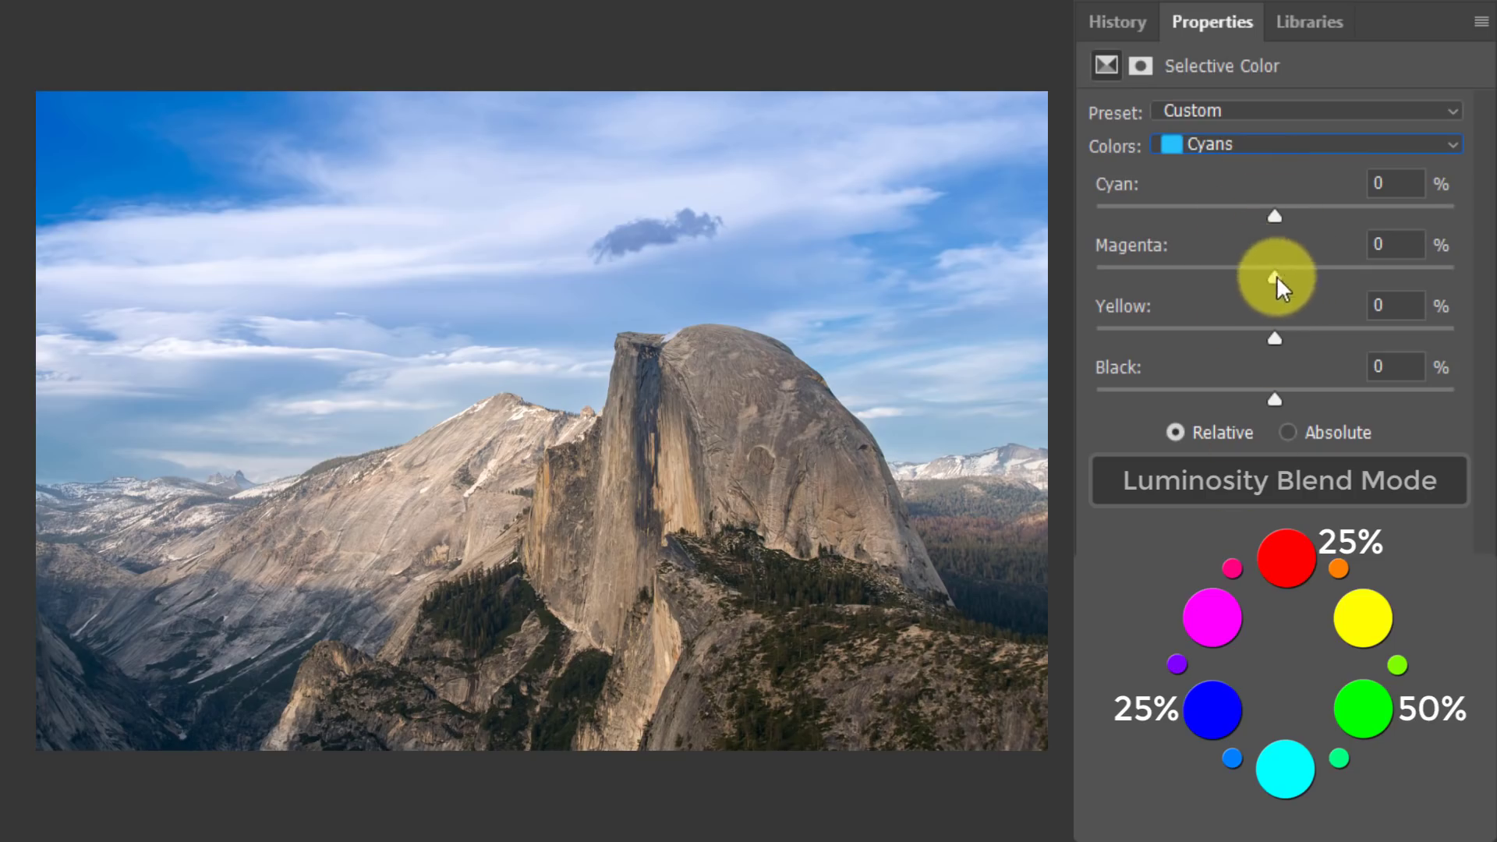
drag(1276, 275, 1381, 277)
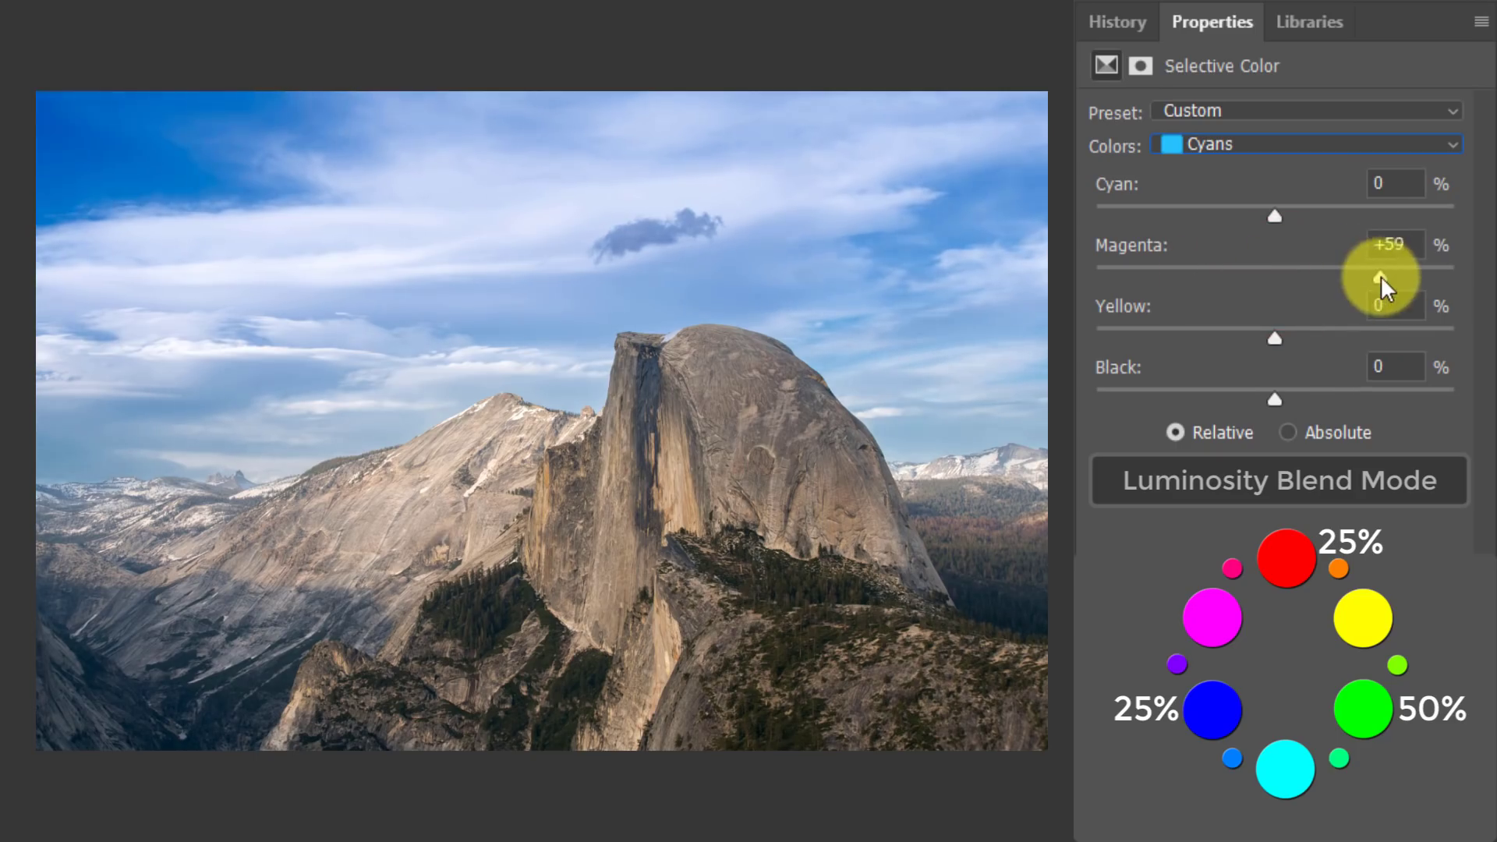
drag(1264, 282, 1473, 254)
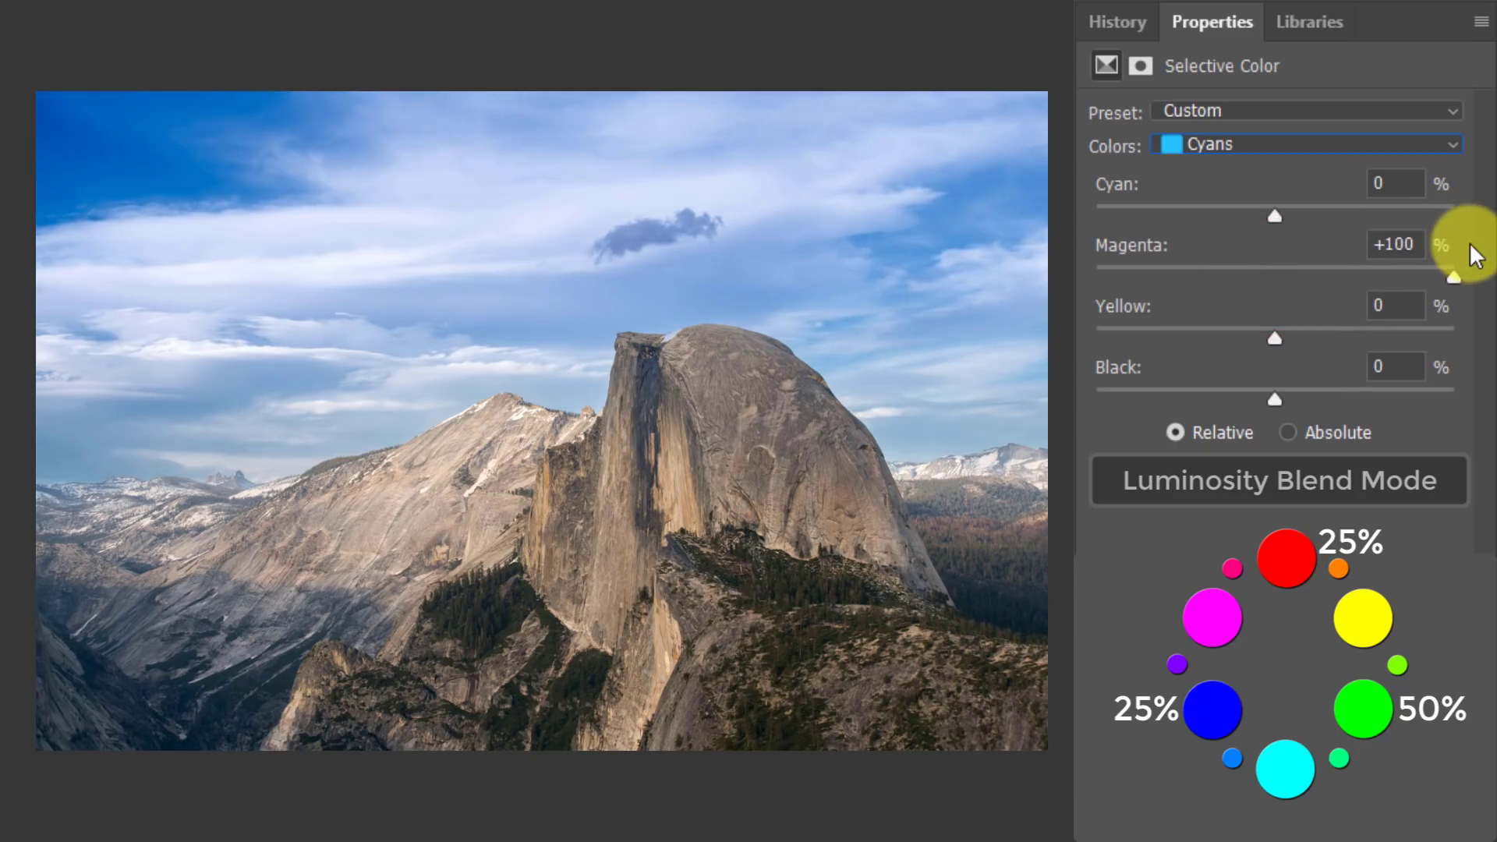
drag(1274, 217, 1481, 200)
drag(1279, 336, 1376, 343)
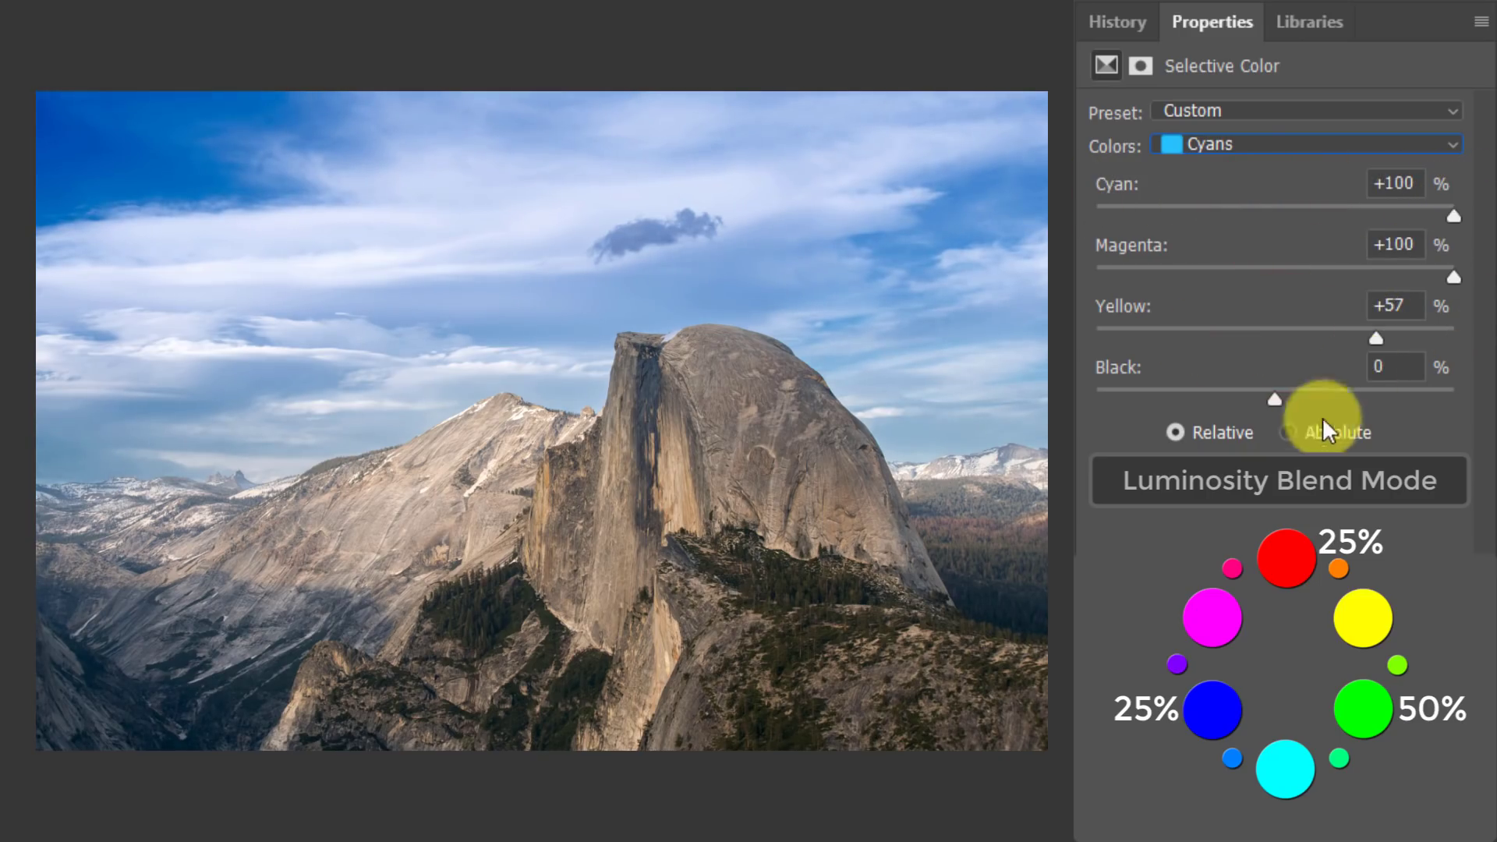
drag(1281, 399, 1329, 406)
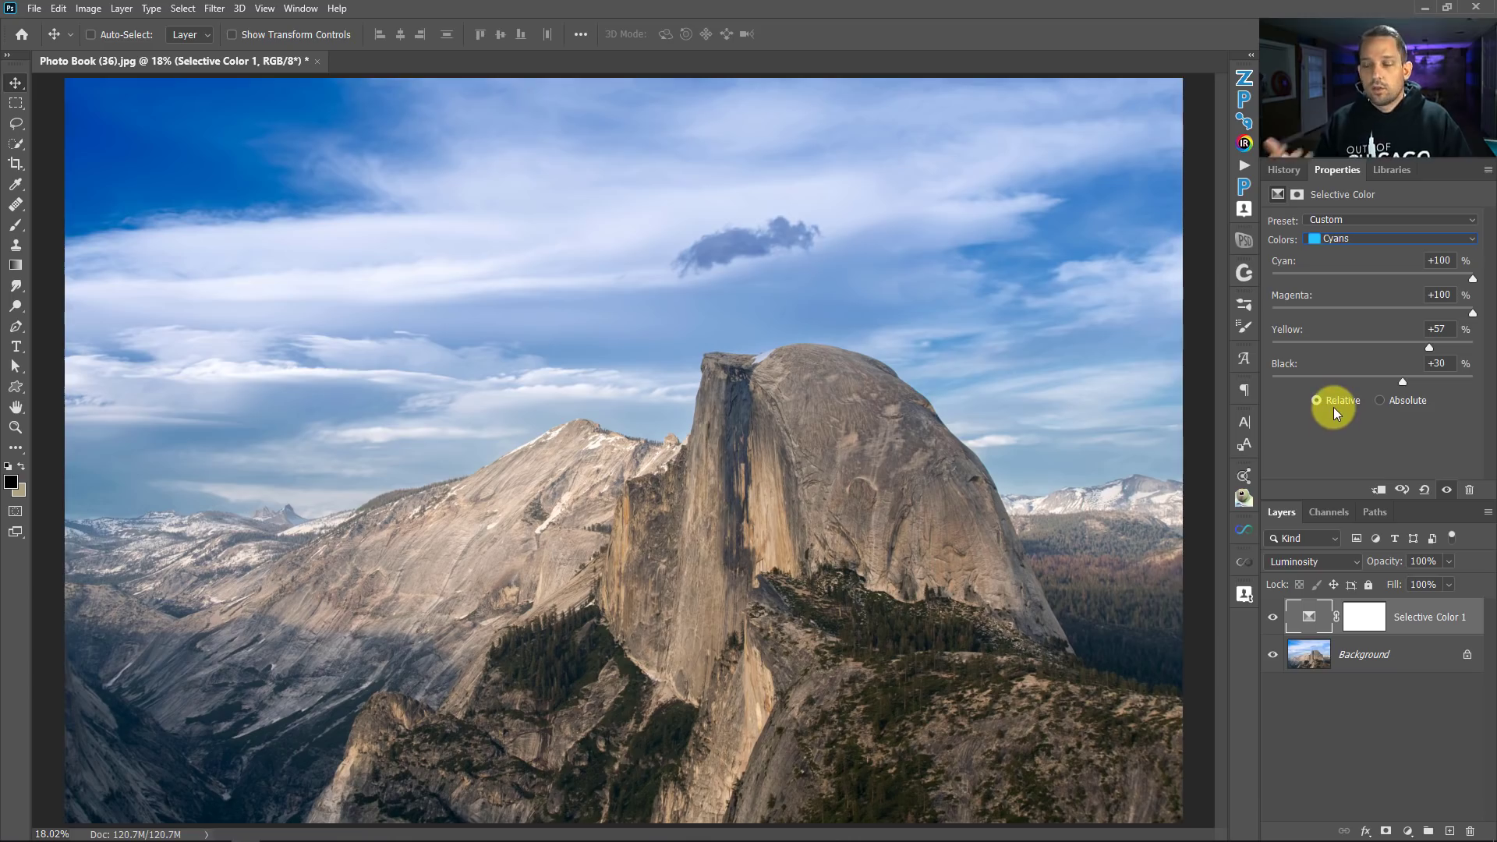
Add a Curves adjustment layer in Luminosity blend mode and shape an S-curve with points at about 67/46 and 179/192
click(1407, 831)
click(1401, 629)
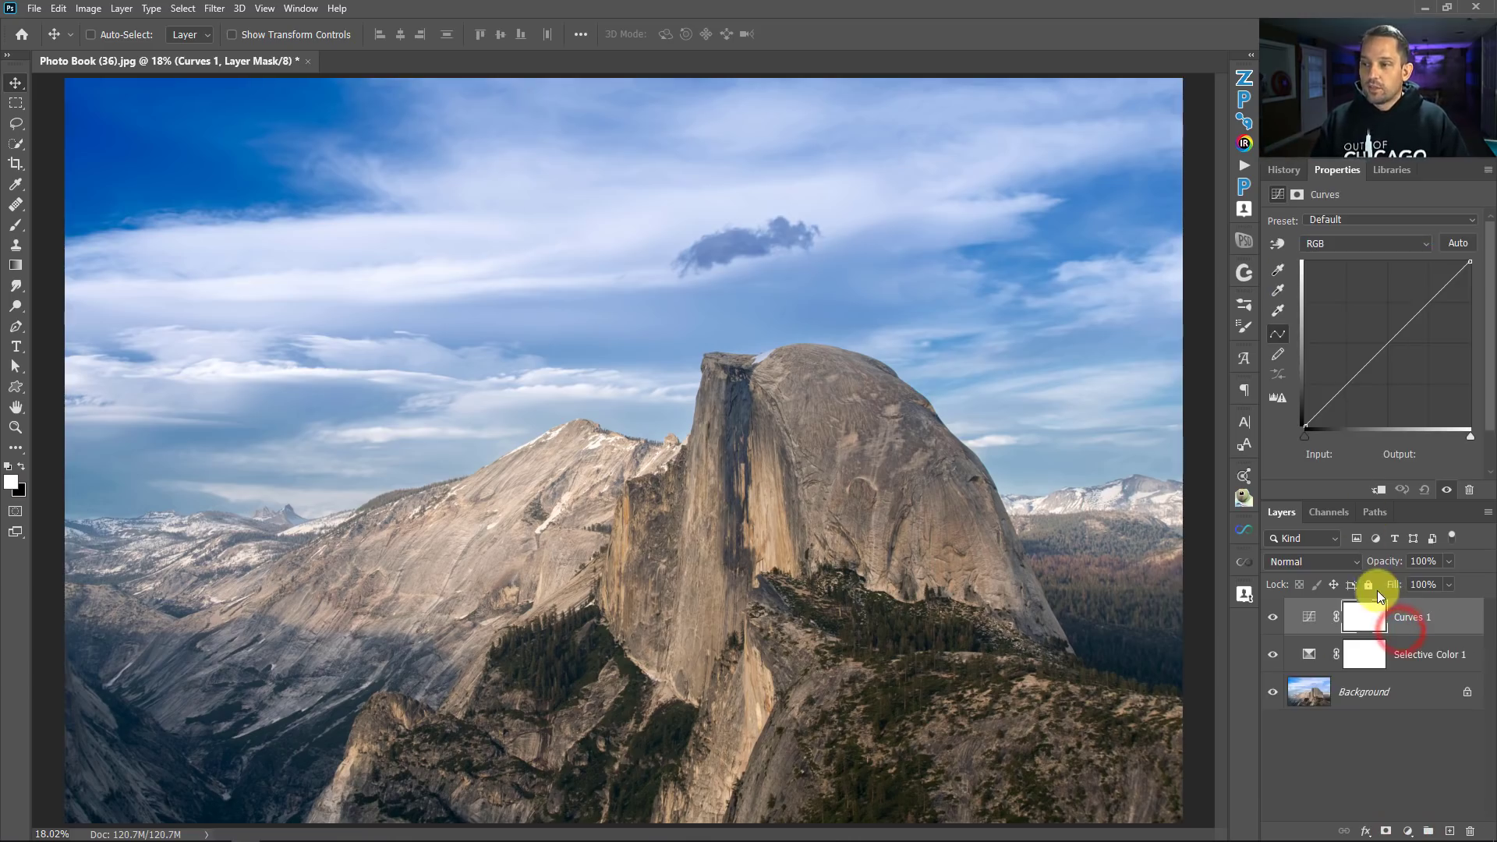
click(1340, 553)
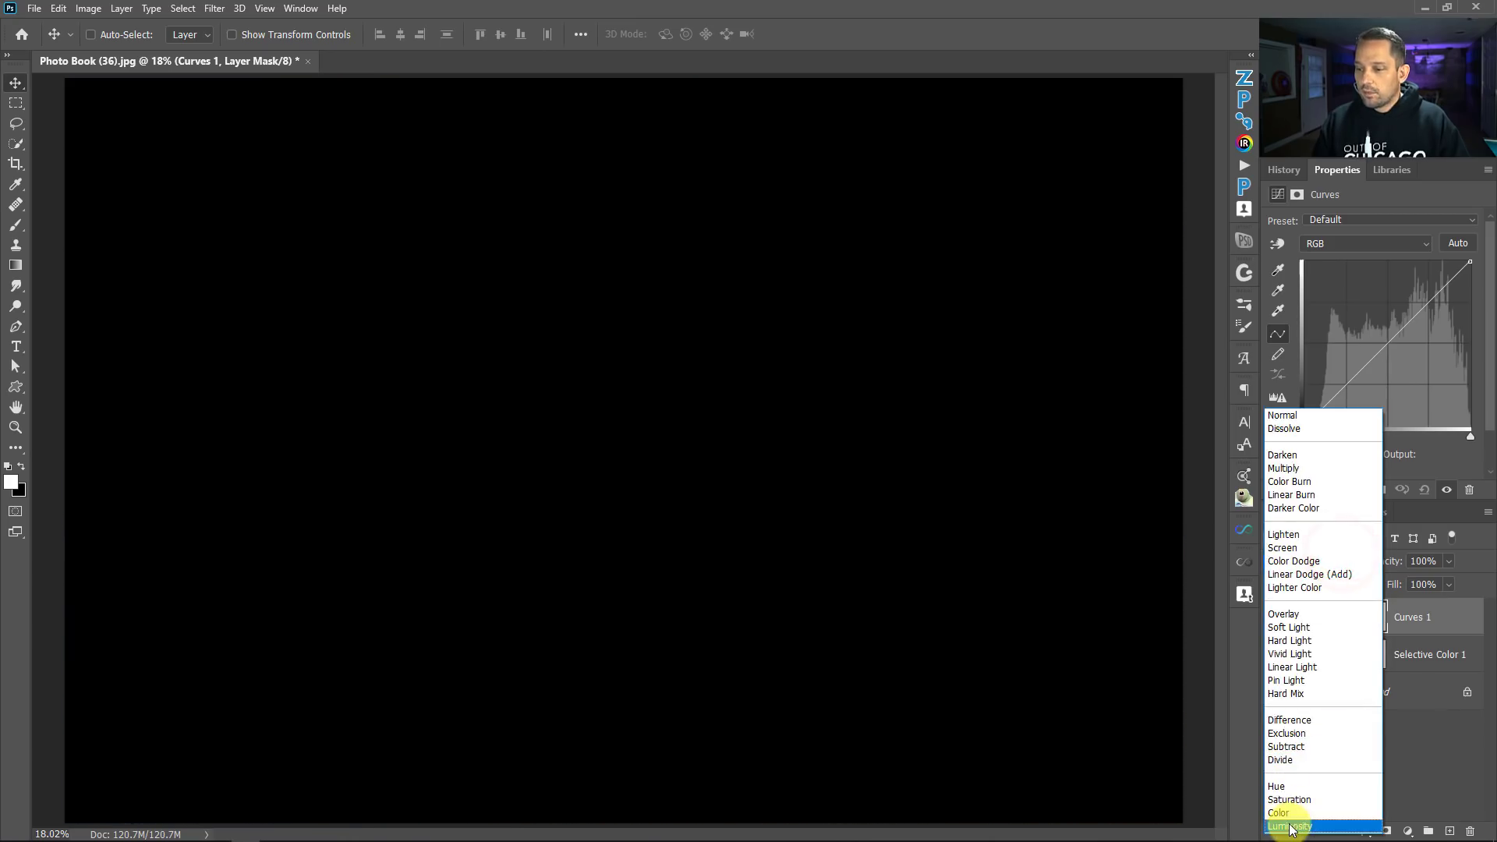
click(1290, 822)
drag(1388, 341, 1347, 393)
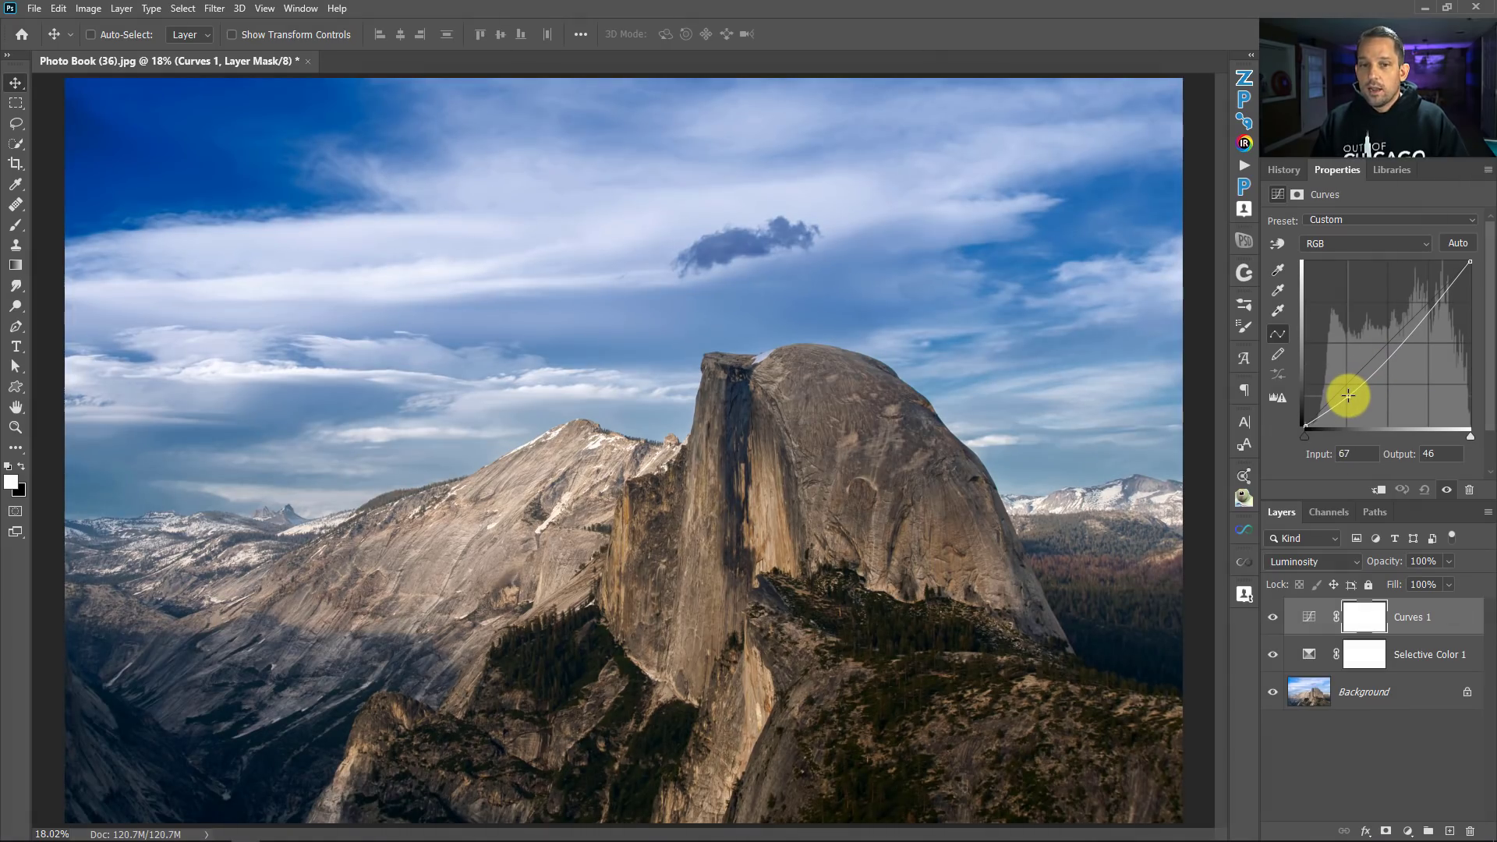
drag(1421, 318, 1420, 298)
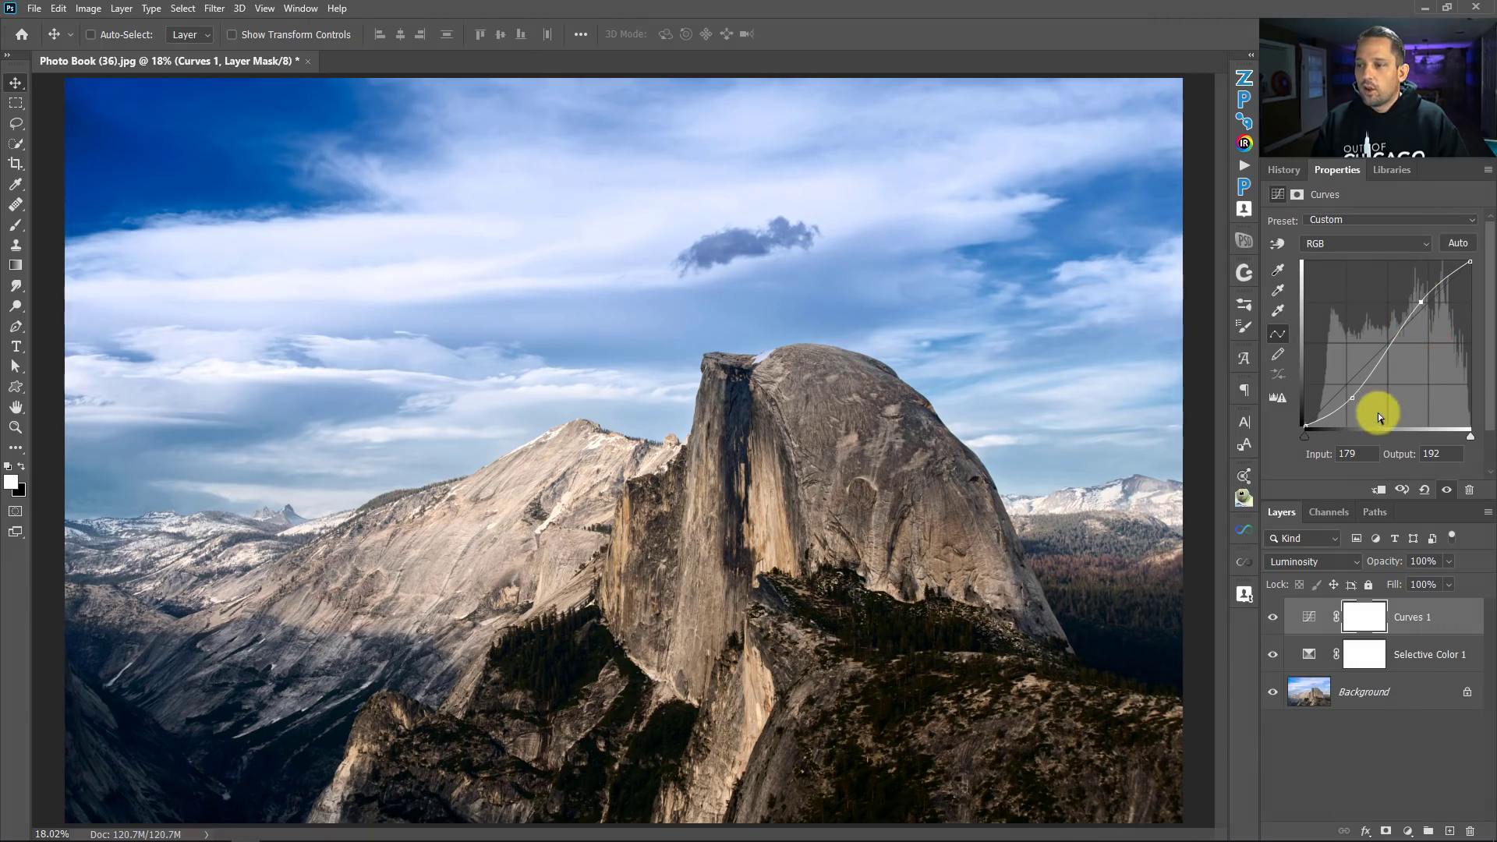
Remove both points from the curve and delete the Curves layer
click(1351, 398)
key(Delete)
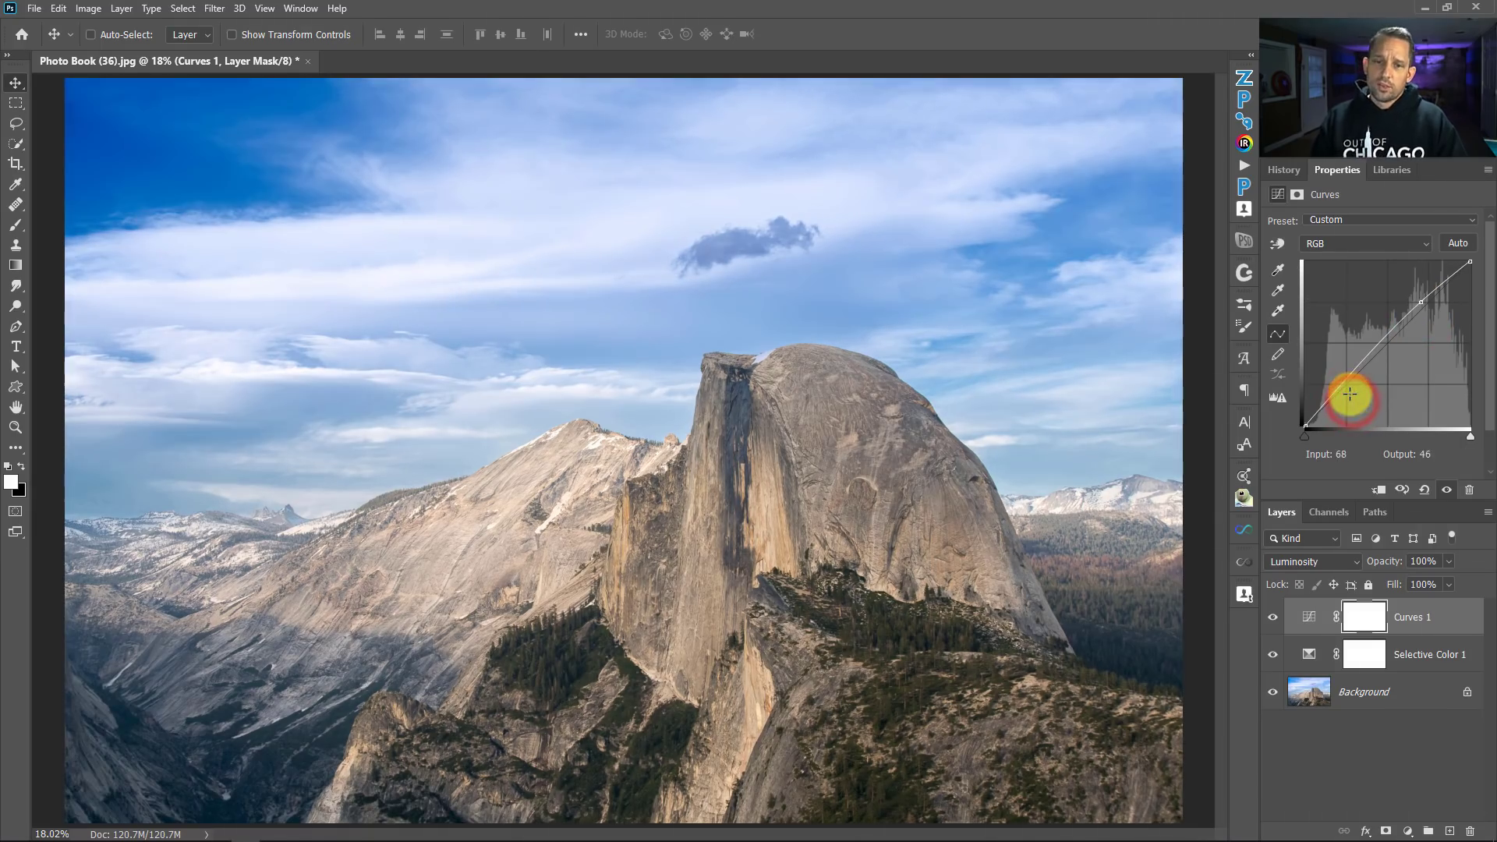
click(1424, 305)
key(Delete)
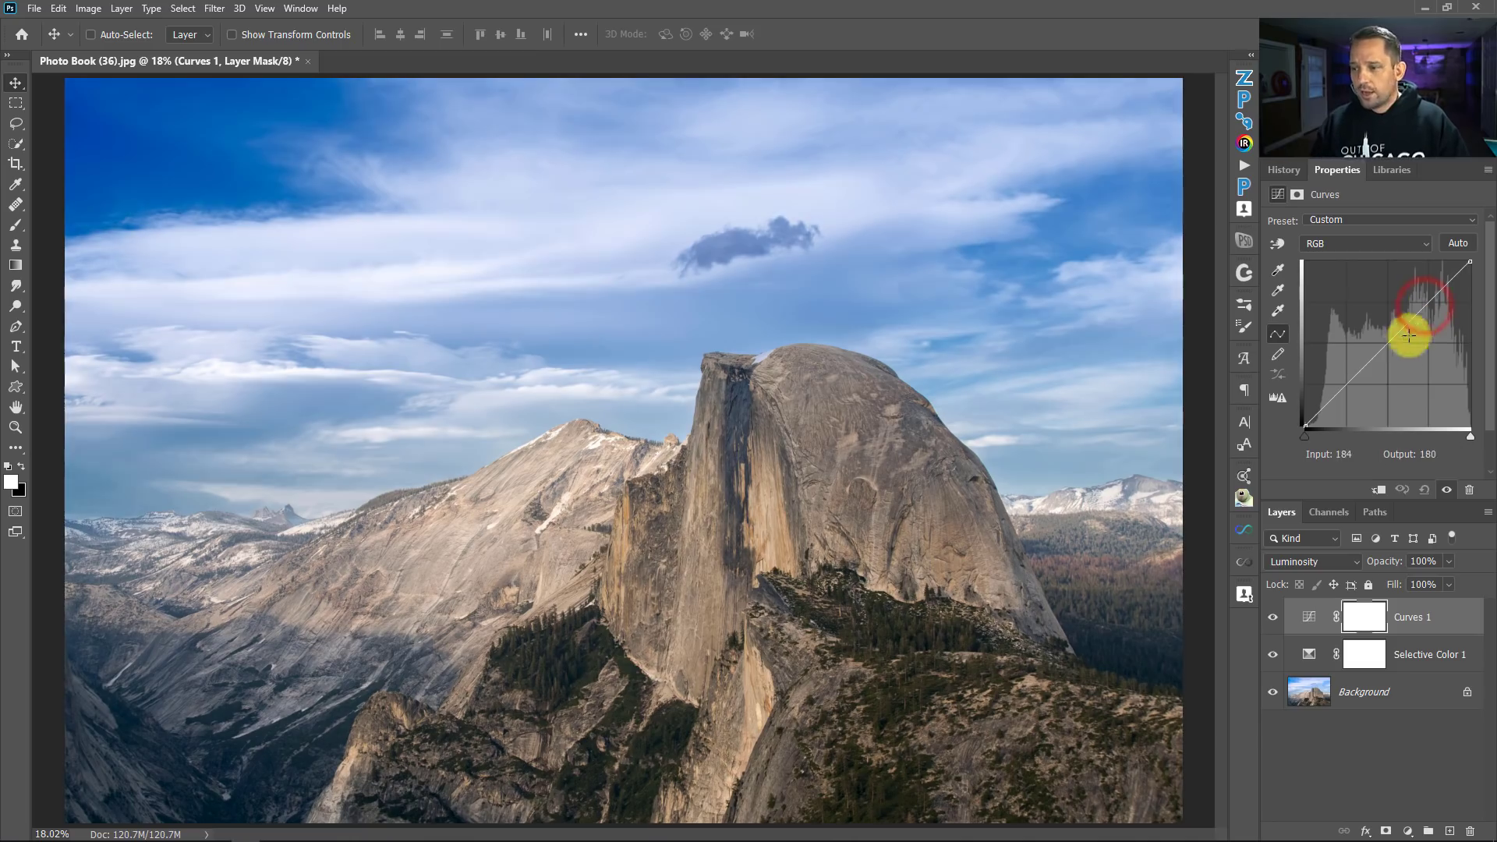
click(1454, 616)
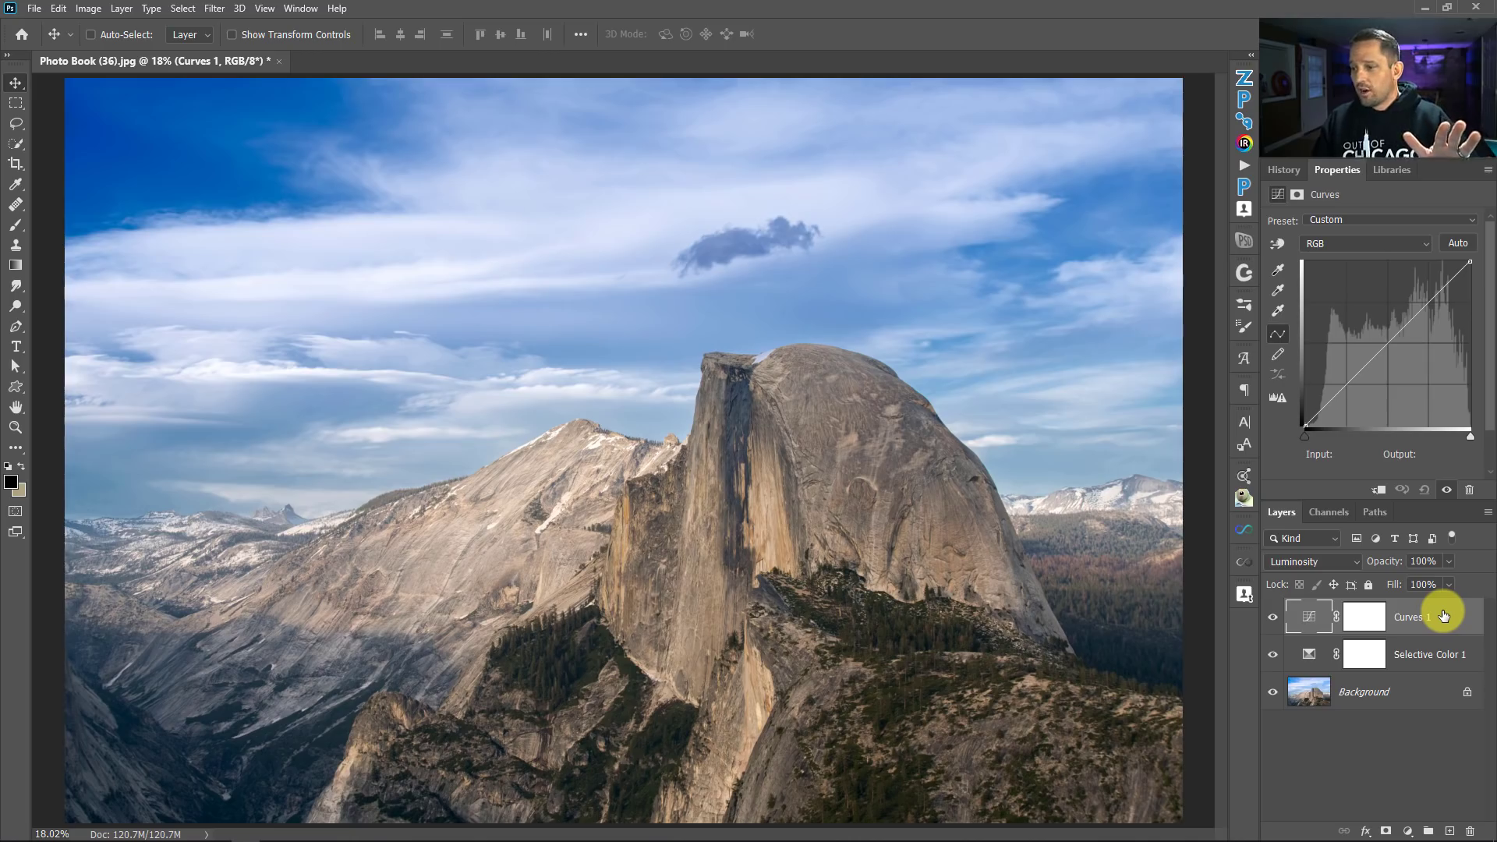
key(Delete)
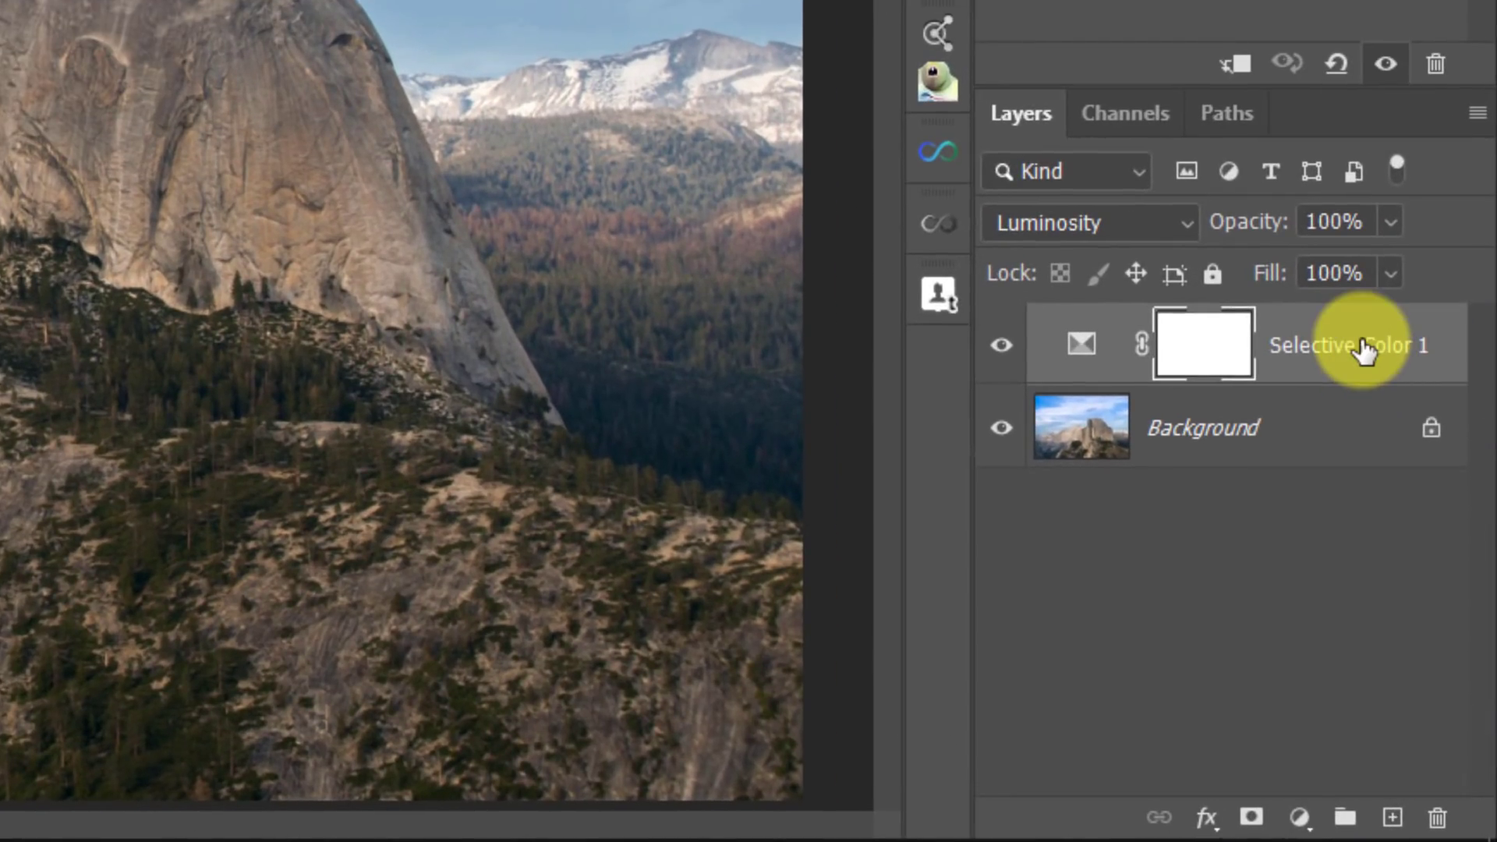
Rename the Selective Color layer to "SC for Tones"
double_click(1363, 347)
text(sc)
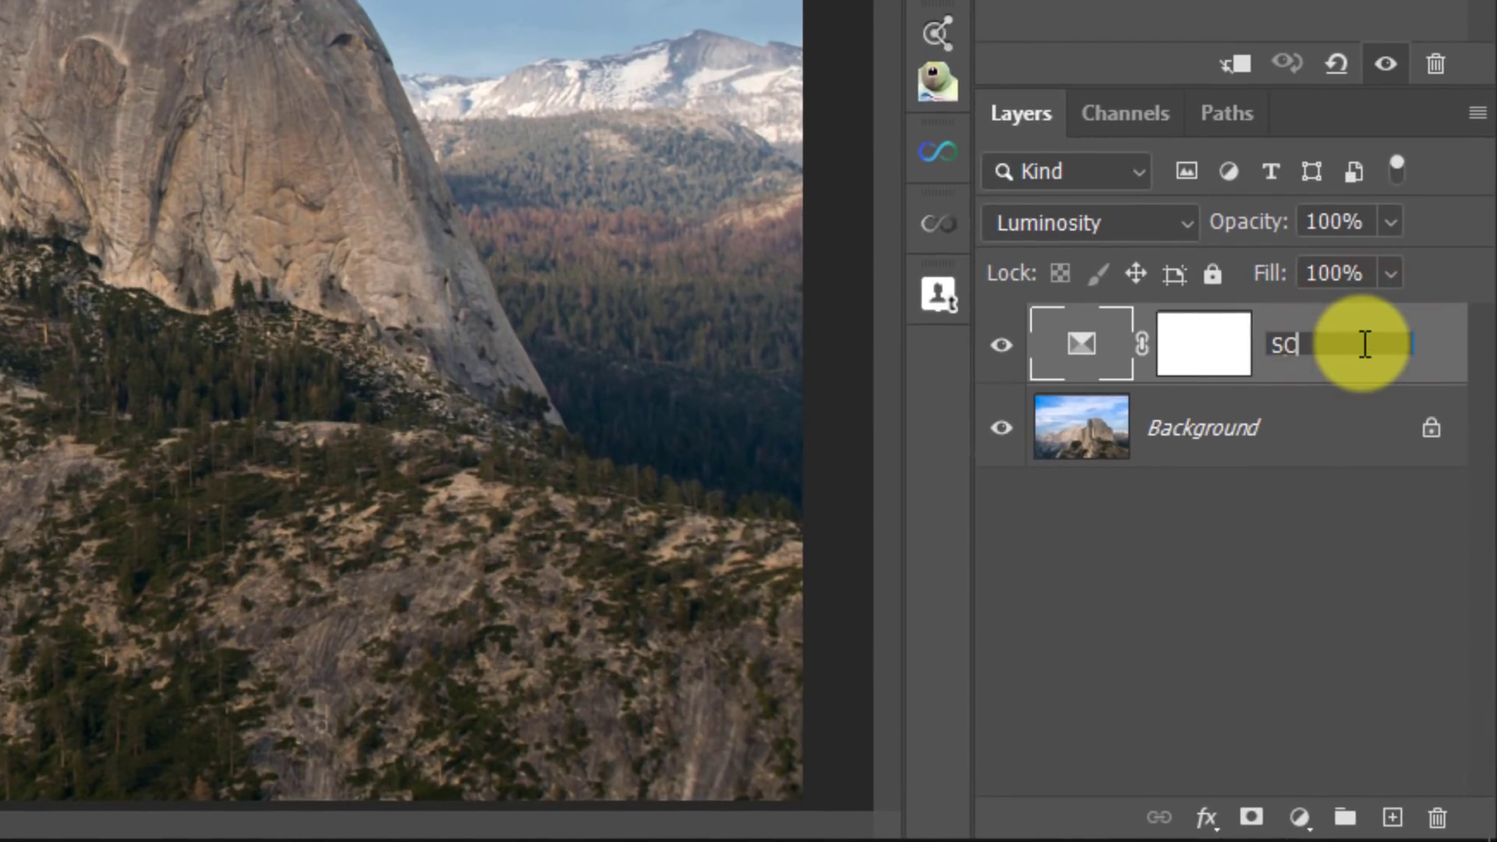
text( for Tones)
key(Return)
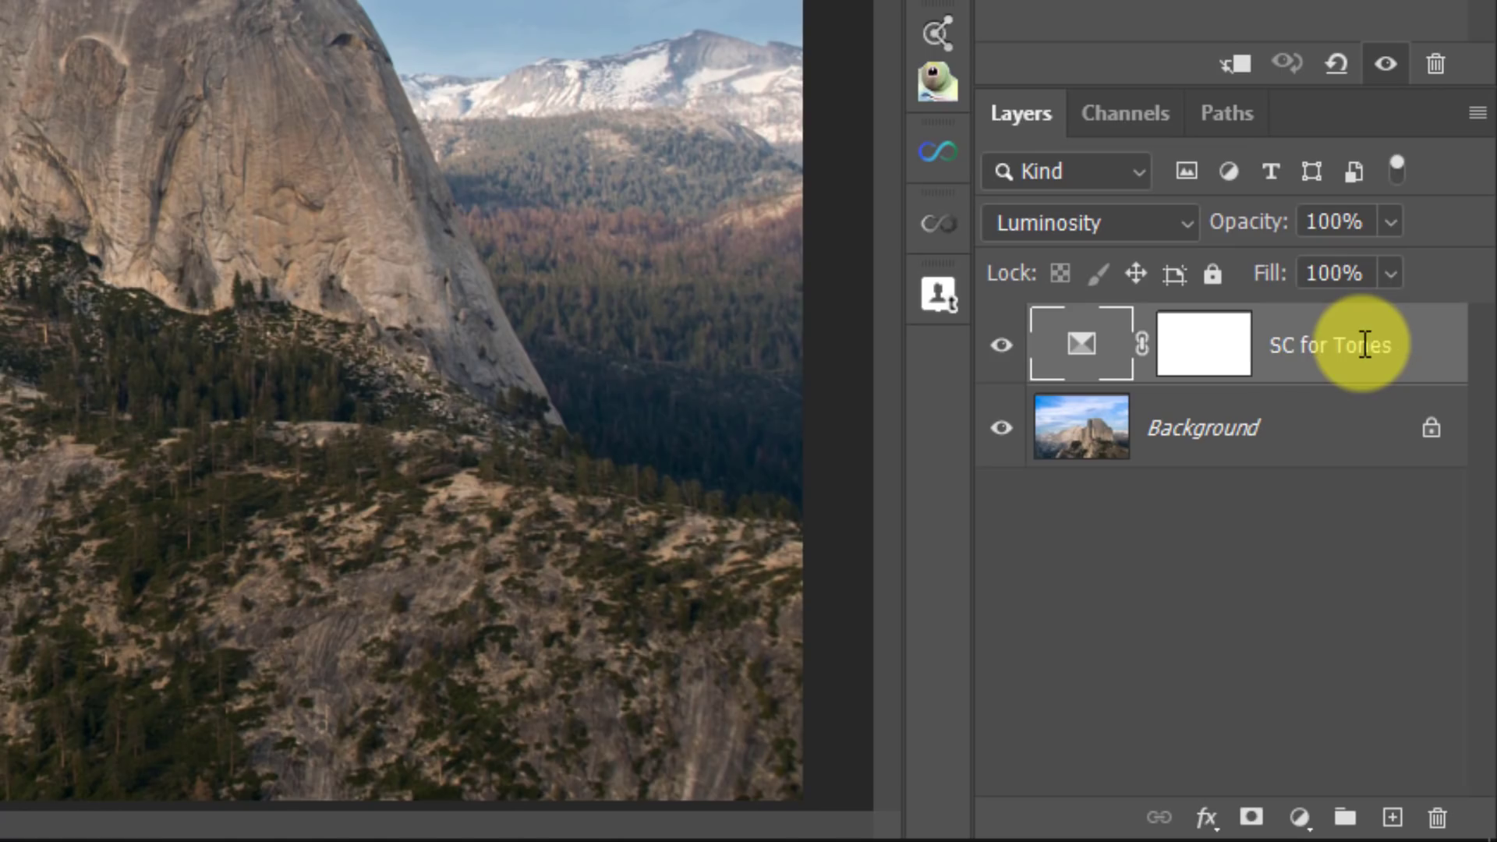
Add a second Selective Color adjustment layer and set its Blues to cyan +24%, magenta +44% and yellow -56%
click(1299, 816)
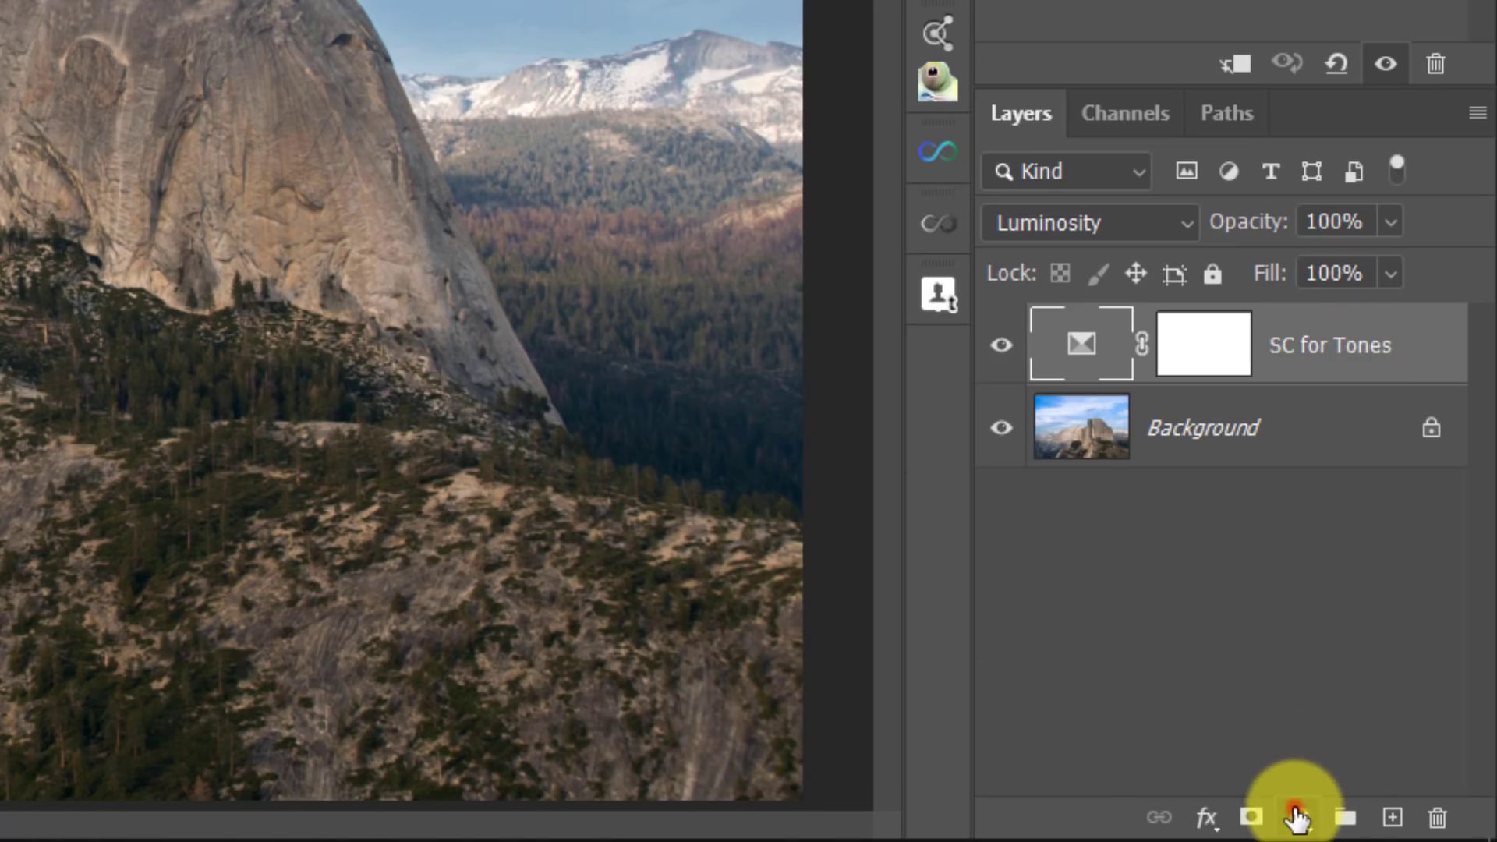
click(1288, 786)
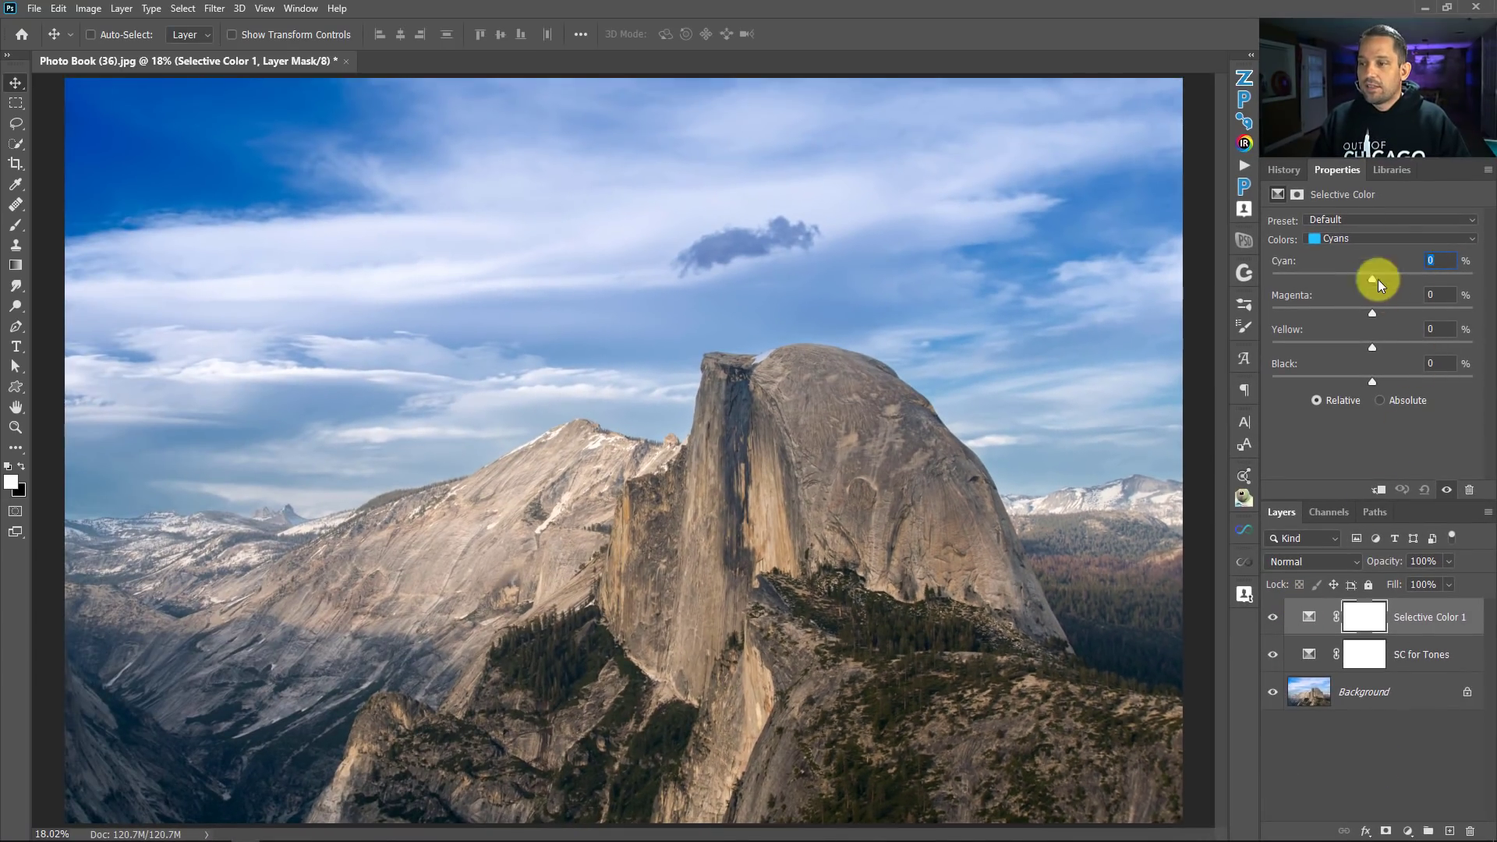
click(1359, 236)
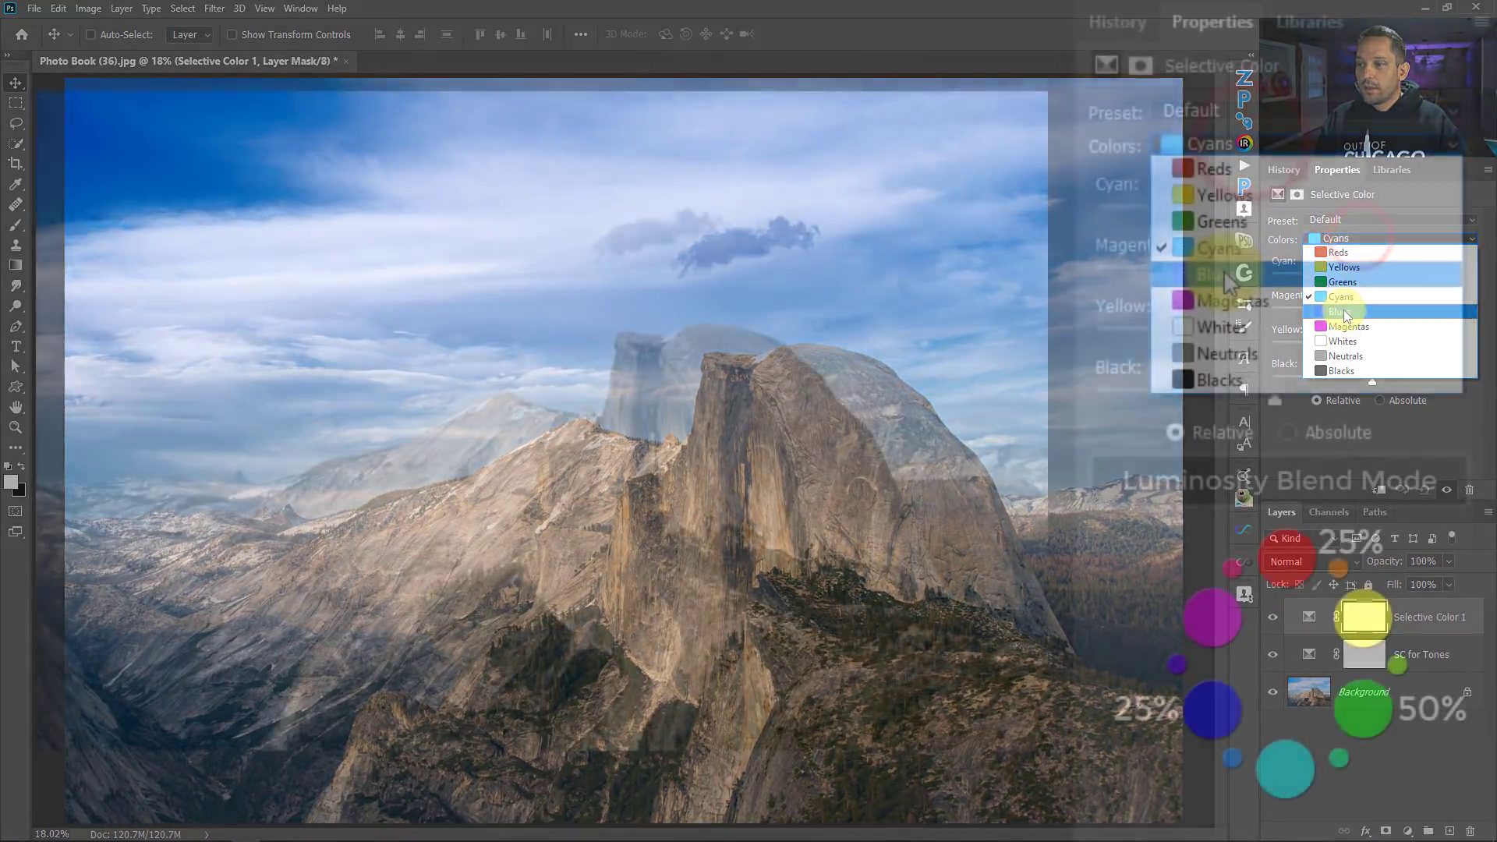
click(1344, 311)
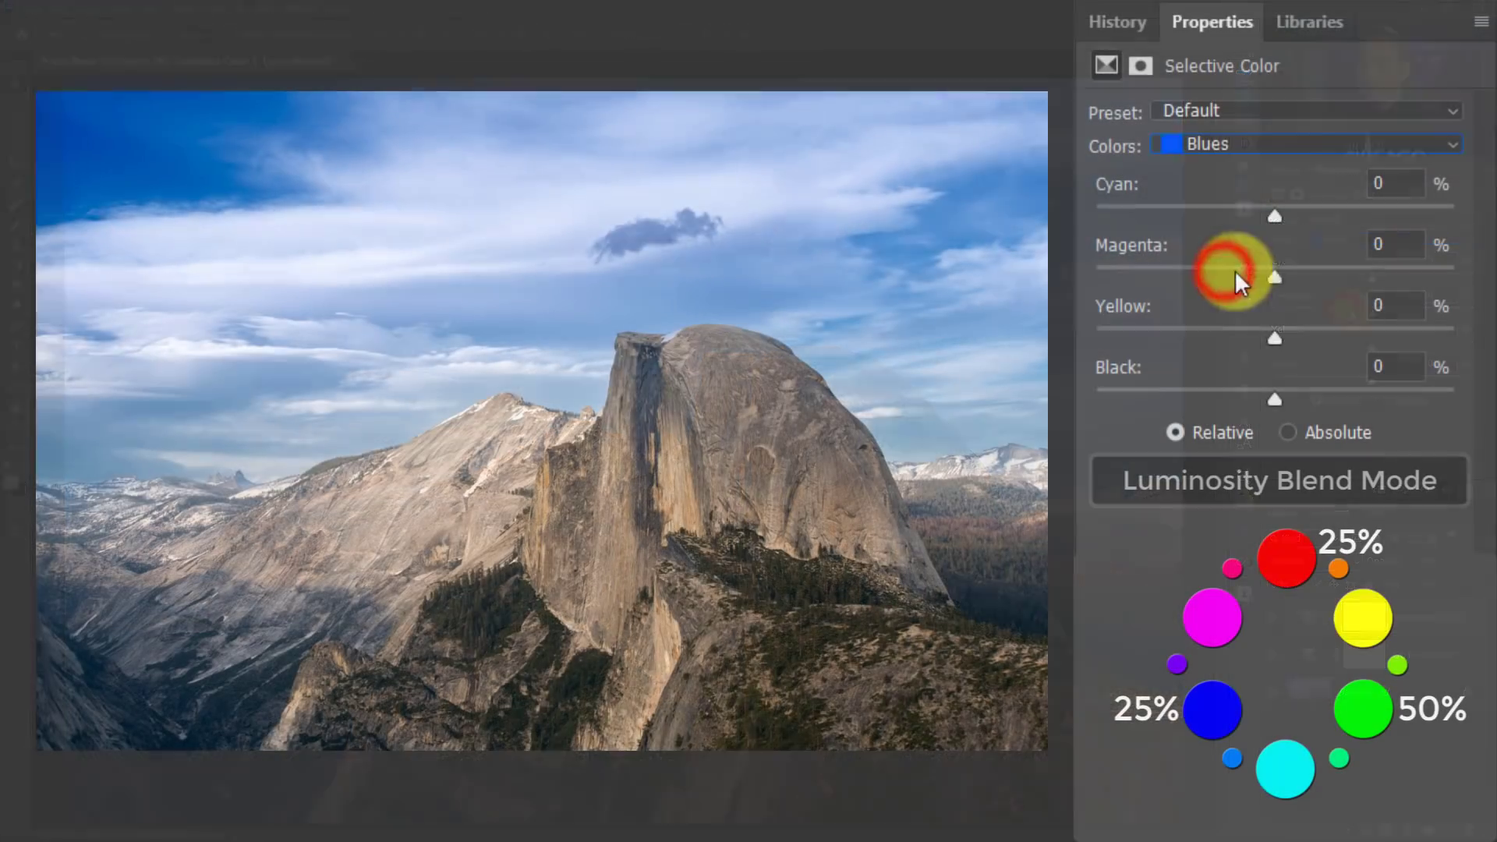
drag(1372, 348, 1355, 343)
drag(1245, 335, 1173, 321)
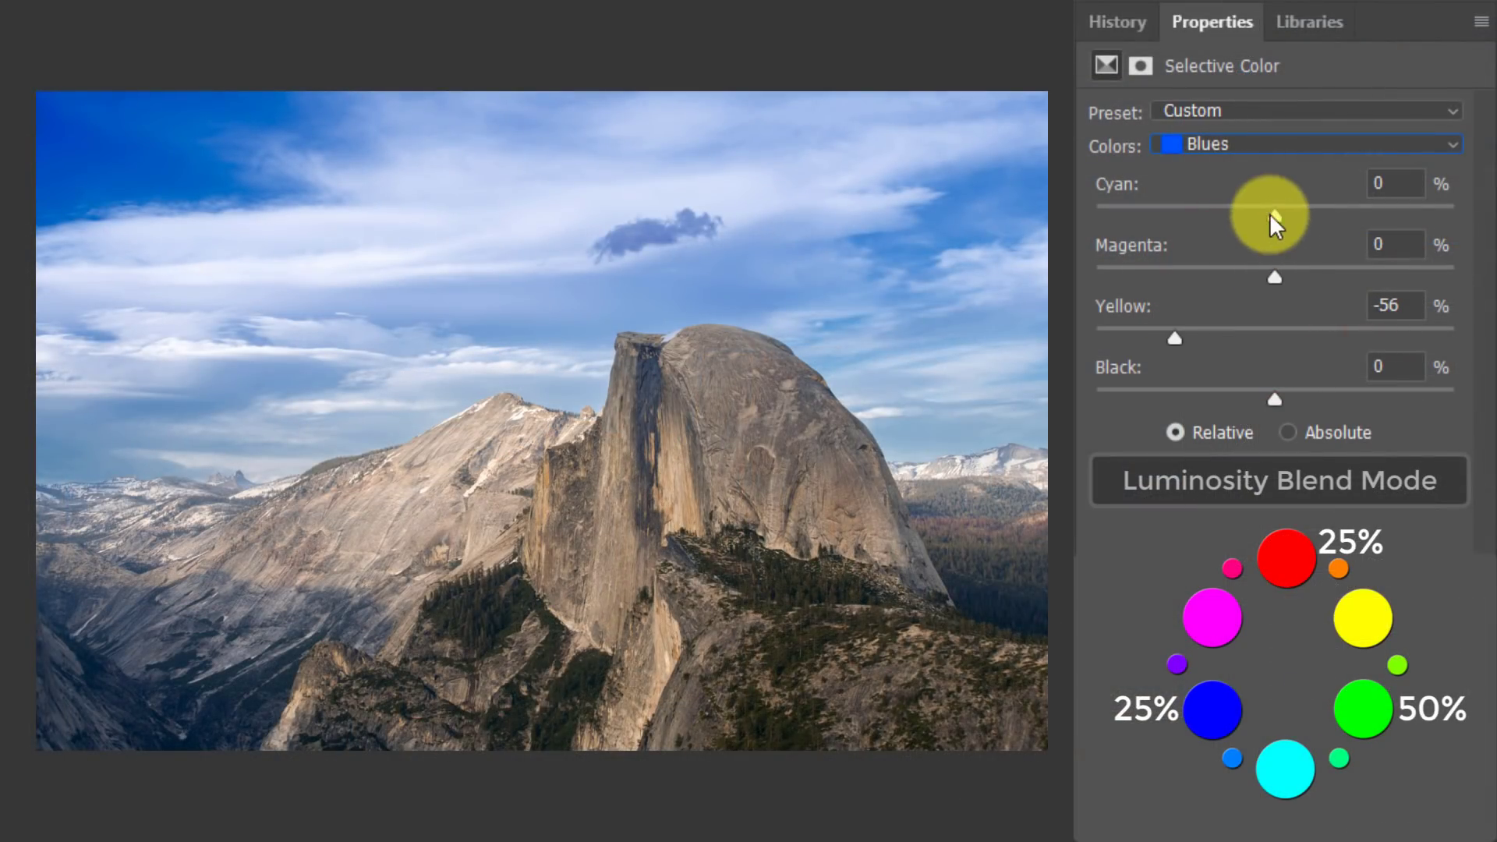
drag(1271, 215, 1317, 212)
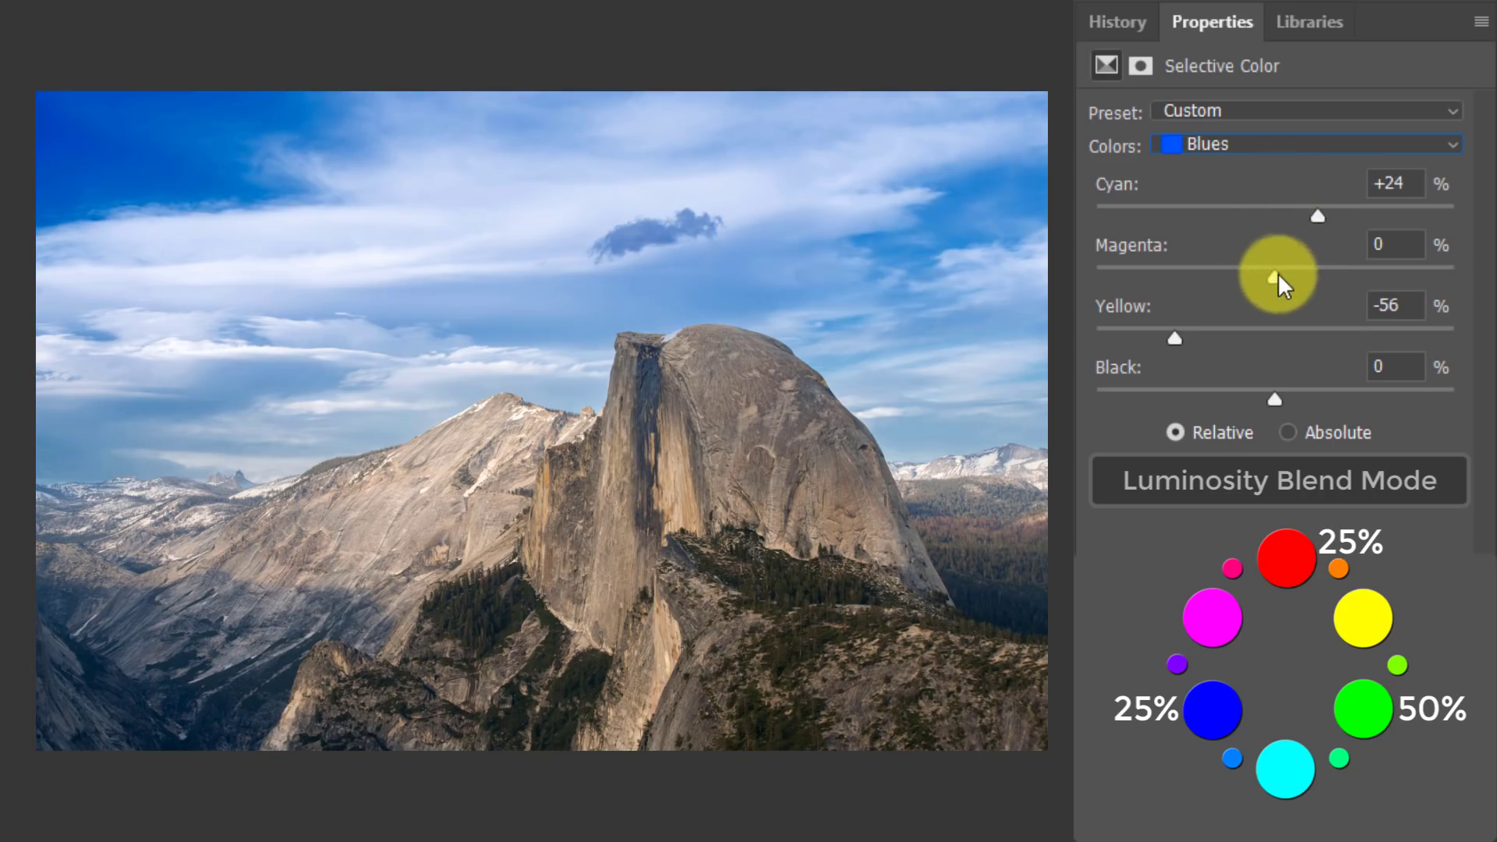
drag(1279, 272, 1340, 268)
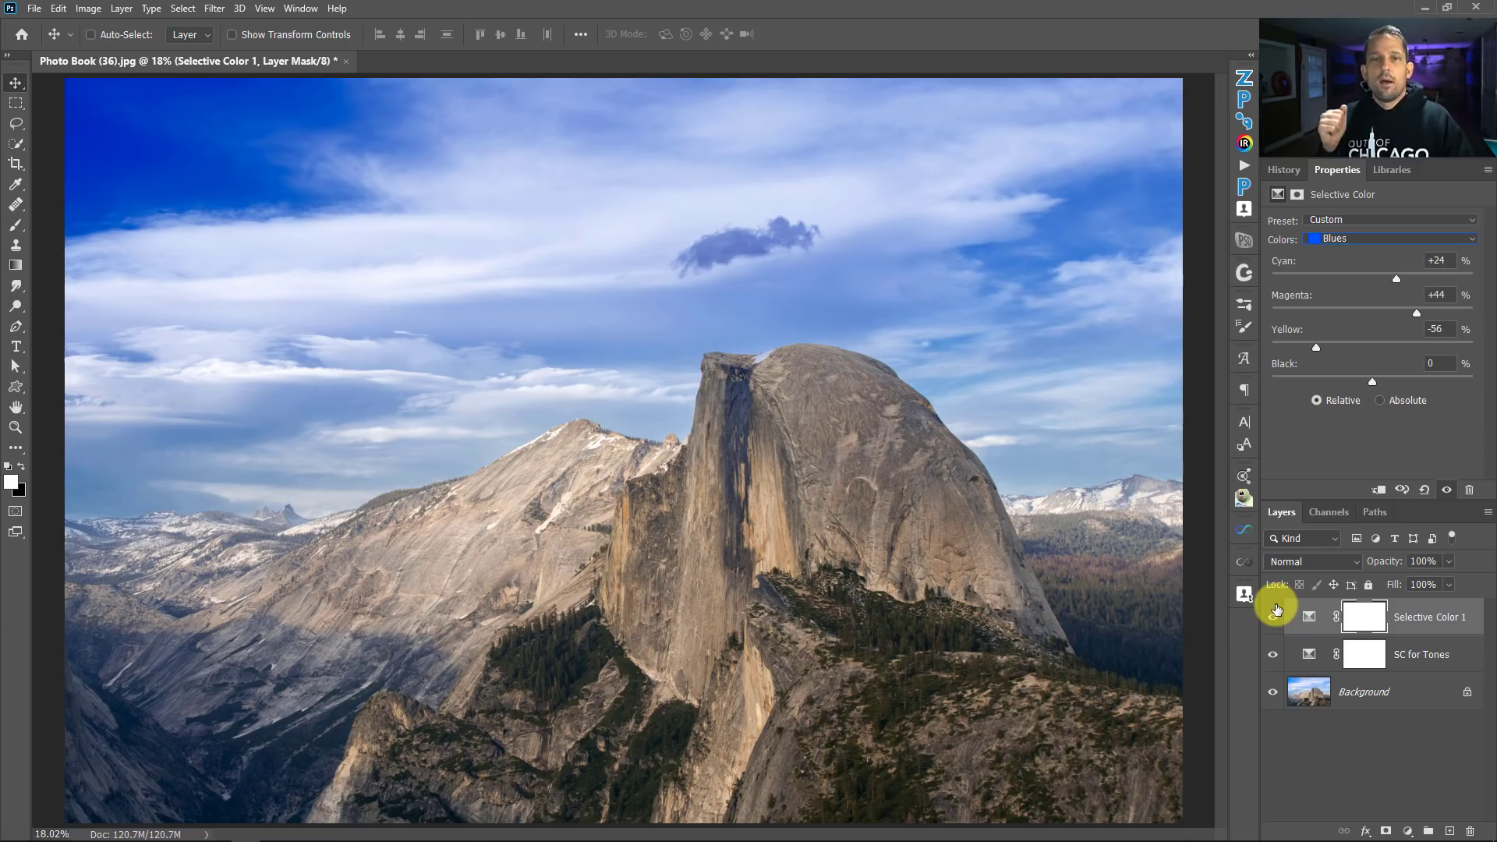
Toggle the visibility of the SC for Tones and Selective Color 1 layers to compare their separate effects on the photo
click(1272, 656)
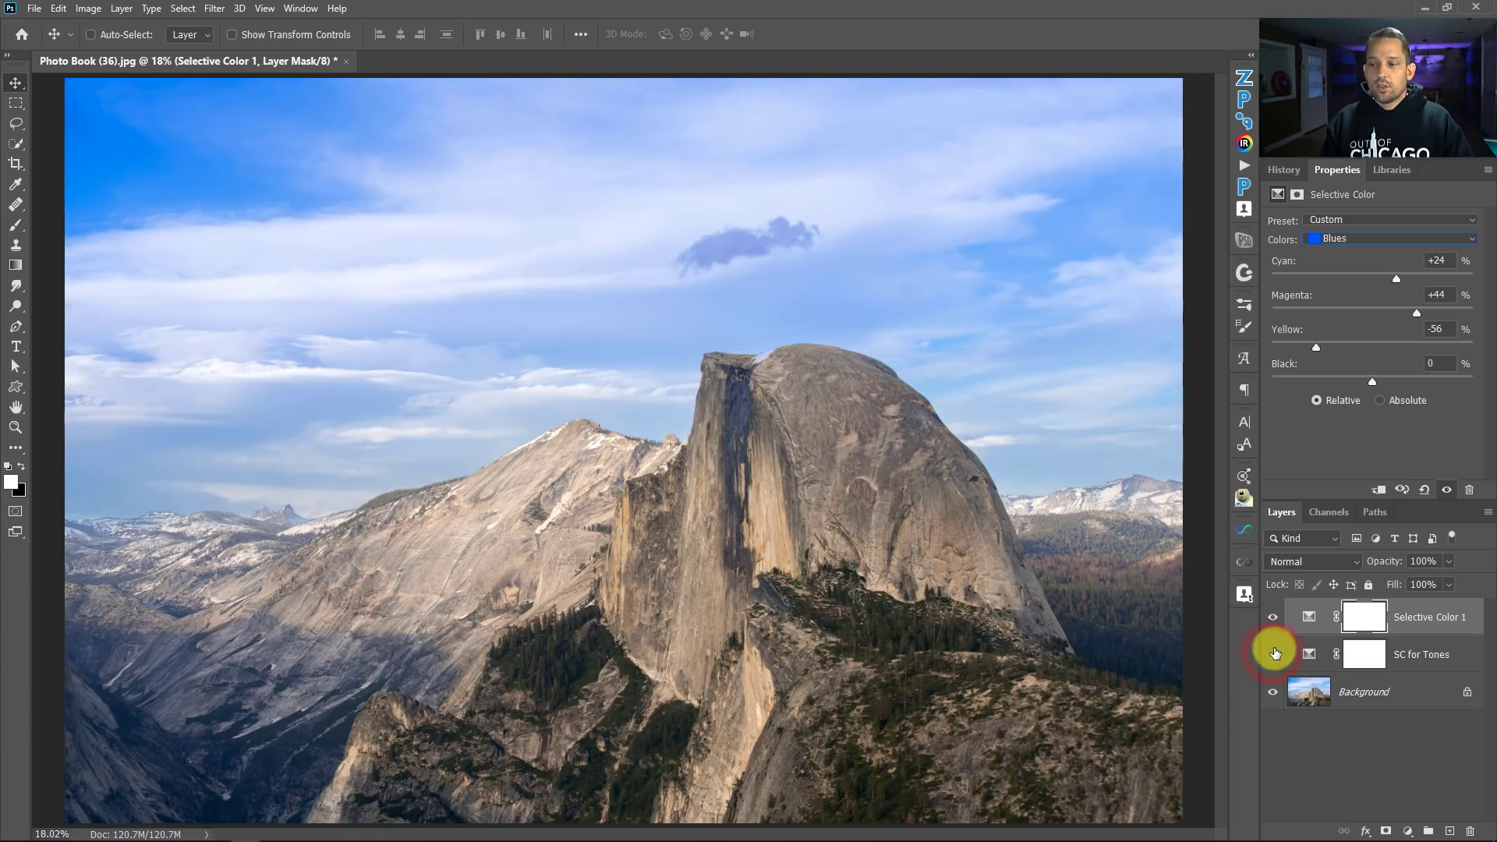
click(1274, 617)
click(1274, 618)
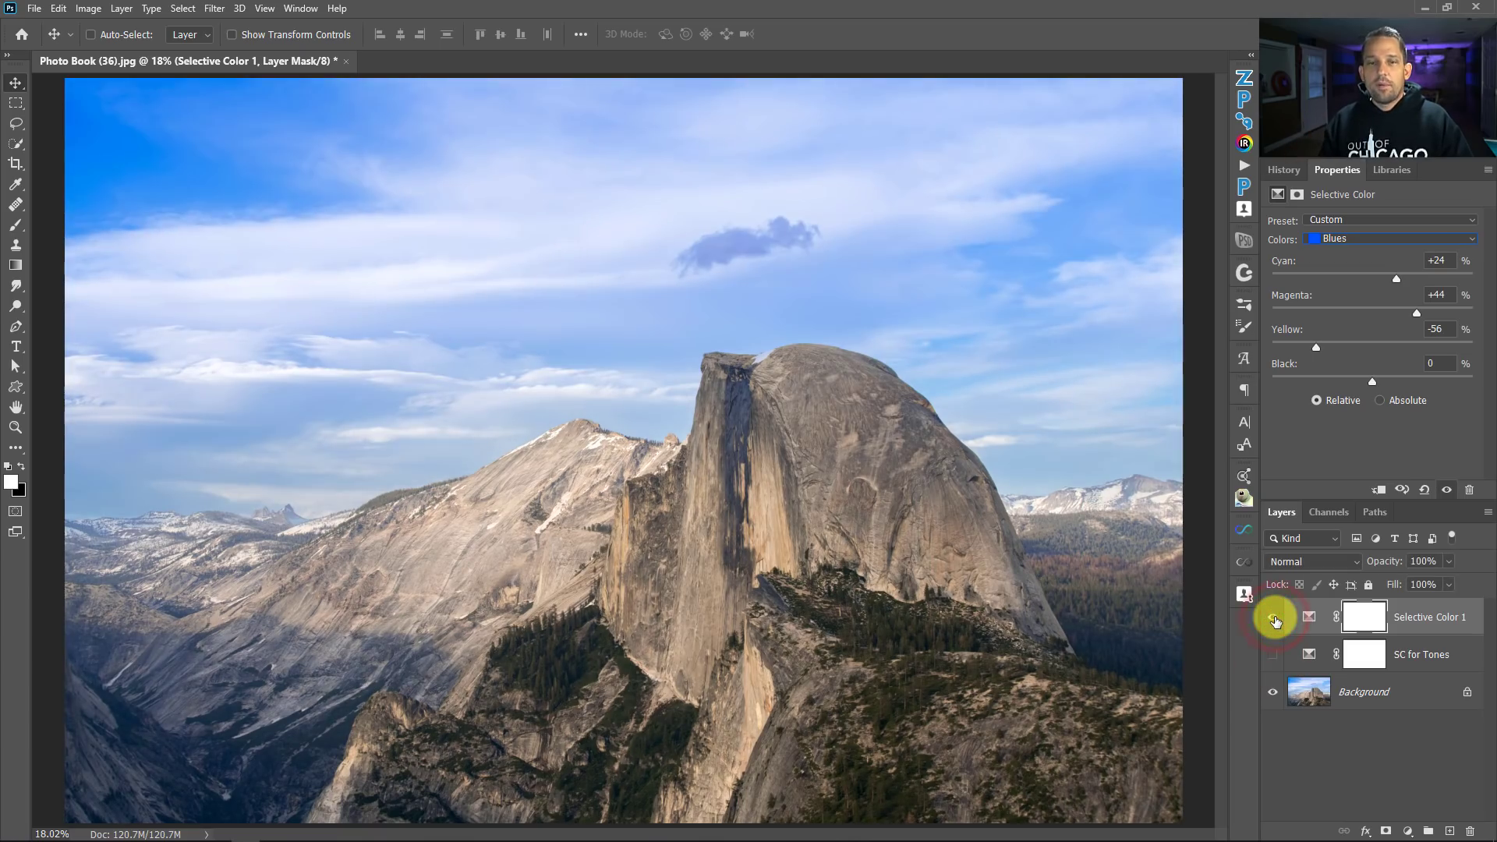
click(1275, 618)
click(1274, 618)
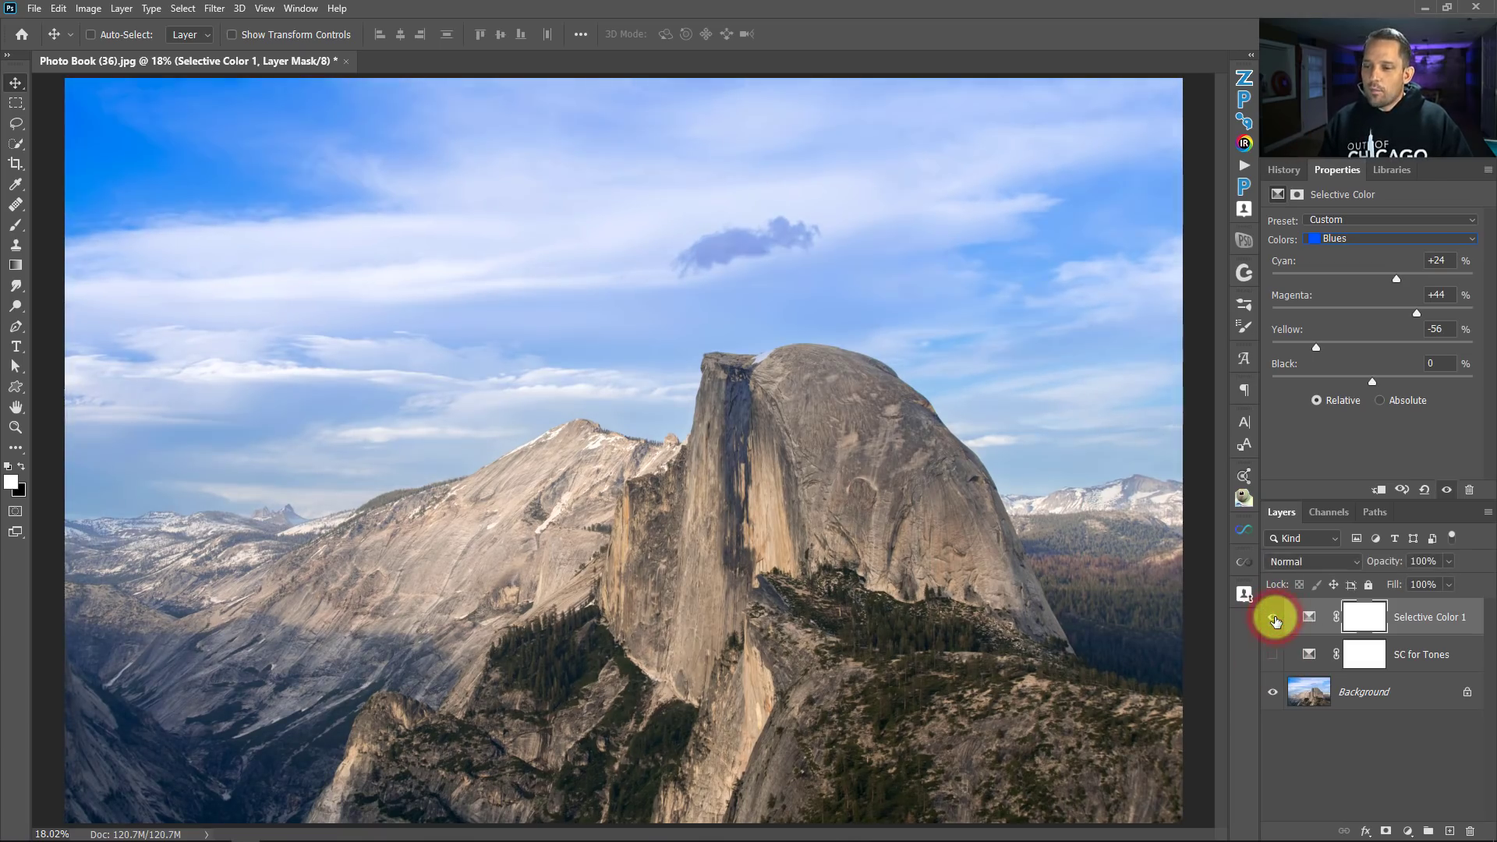
click(1272, 654)
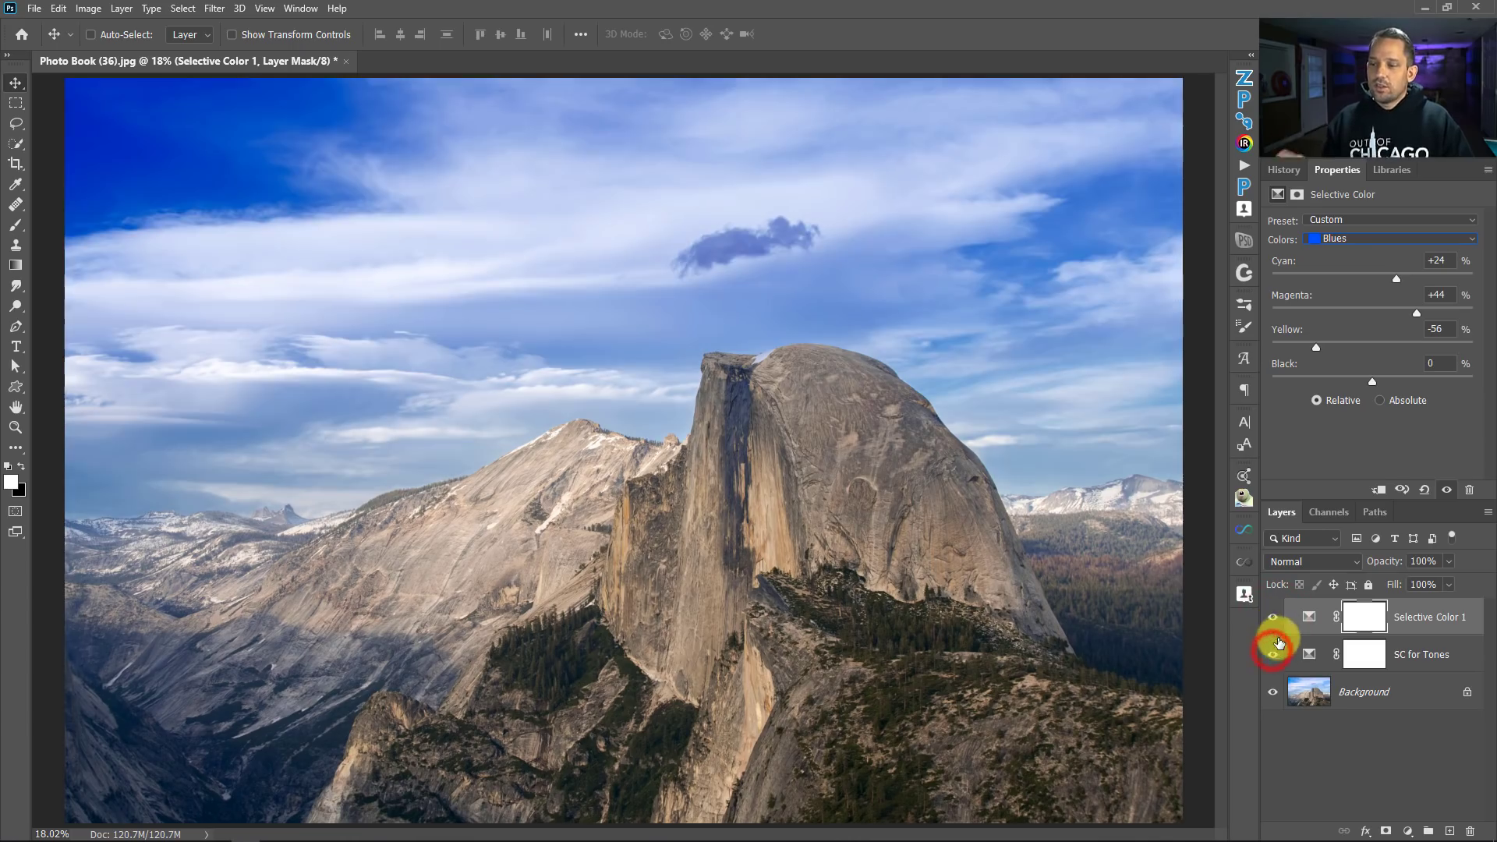
click(1275, 618)
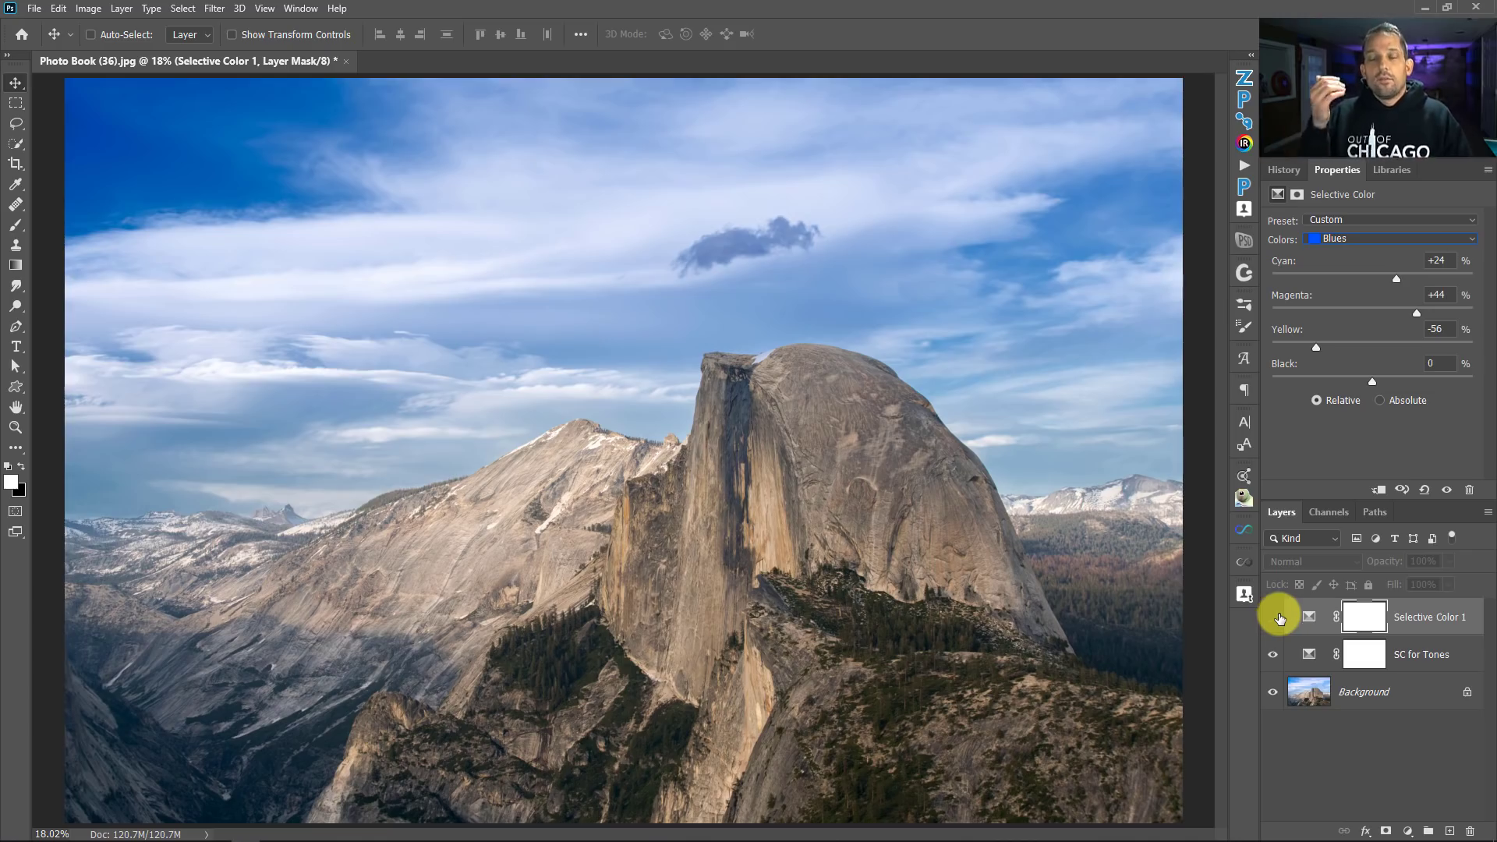
click(1273, 618)
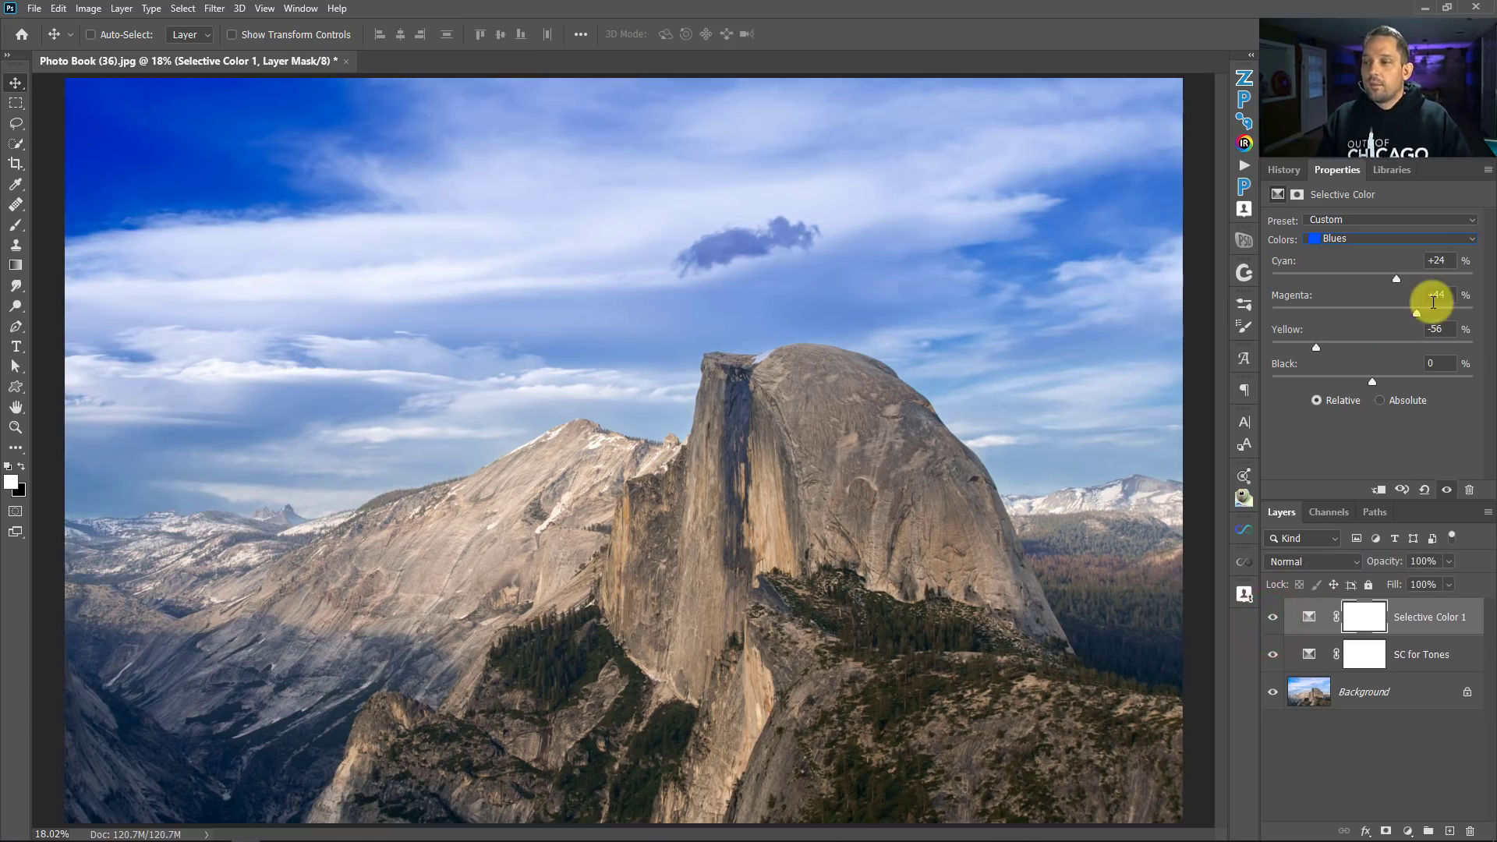
Soften the Blues in the Selective Color 1 layer to magenta +29% and yellow -20%
drag(1419, 312, 1401, 311)
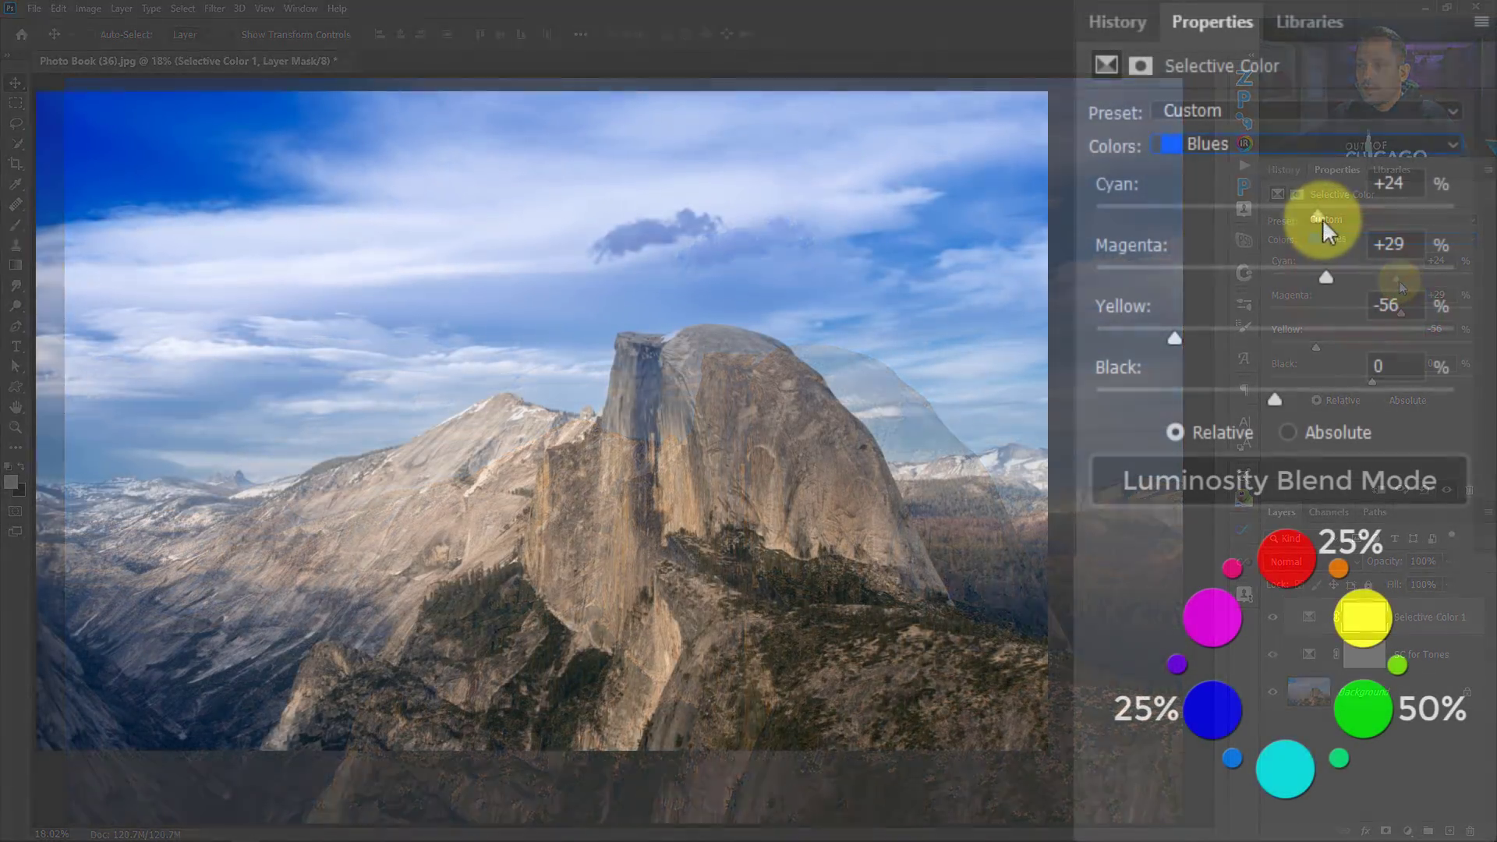
click(1396, 278)
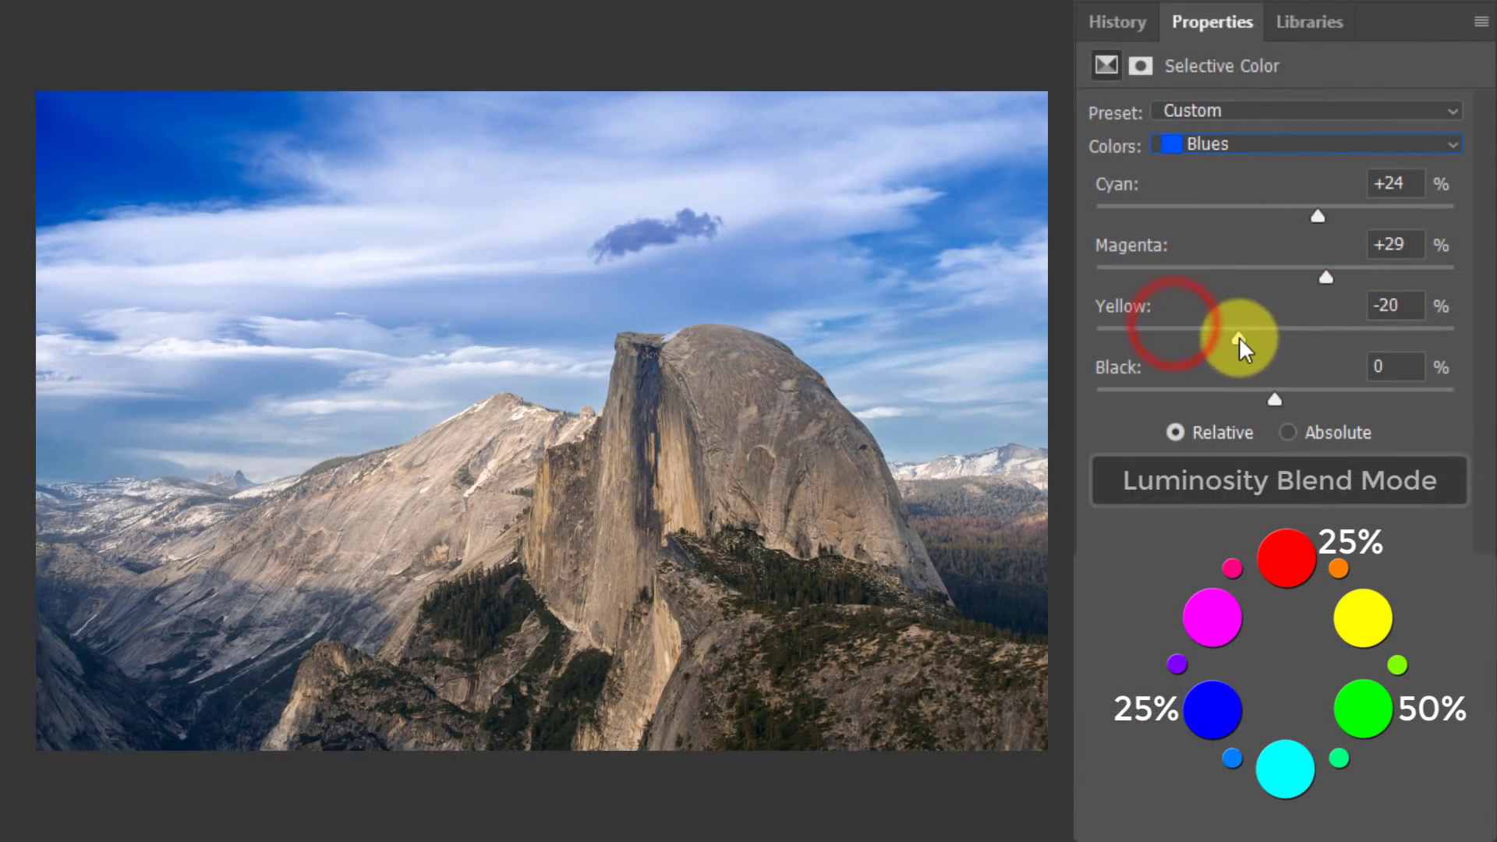
Set the Yellows in the Selective Color 1 layer to cyan -19%, magenta +25%, yellow +23% and black -11%
click(1261, 144)
click(1246, 197)
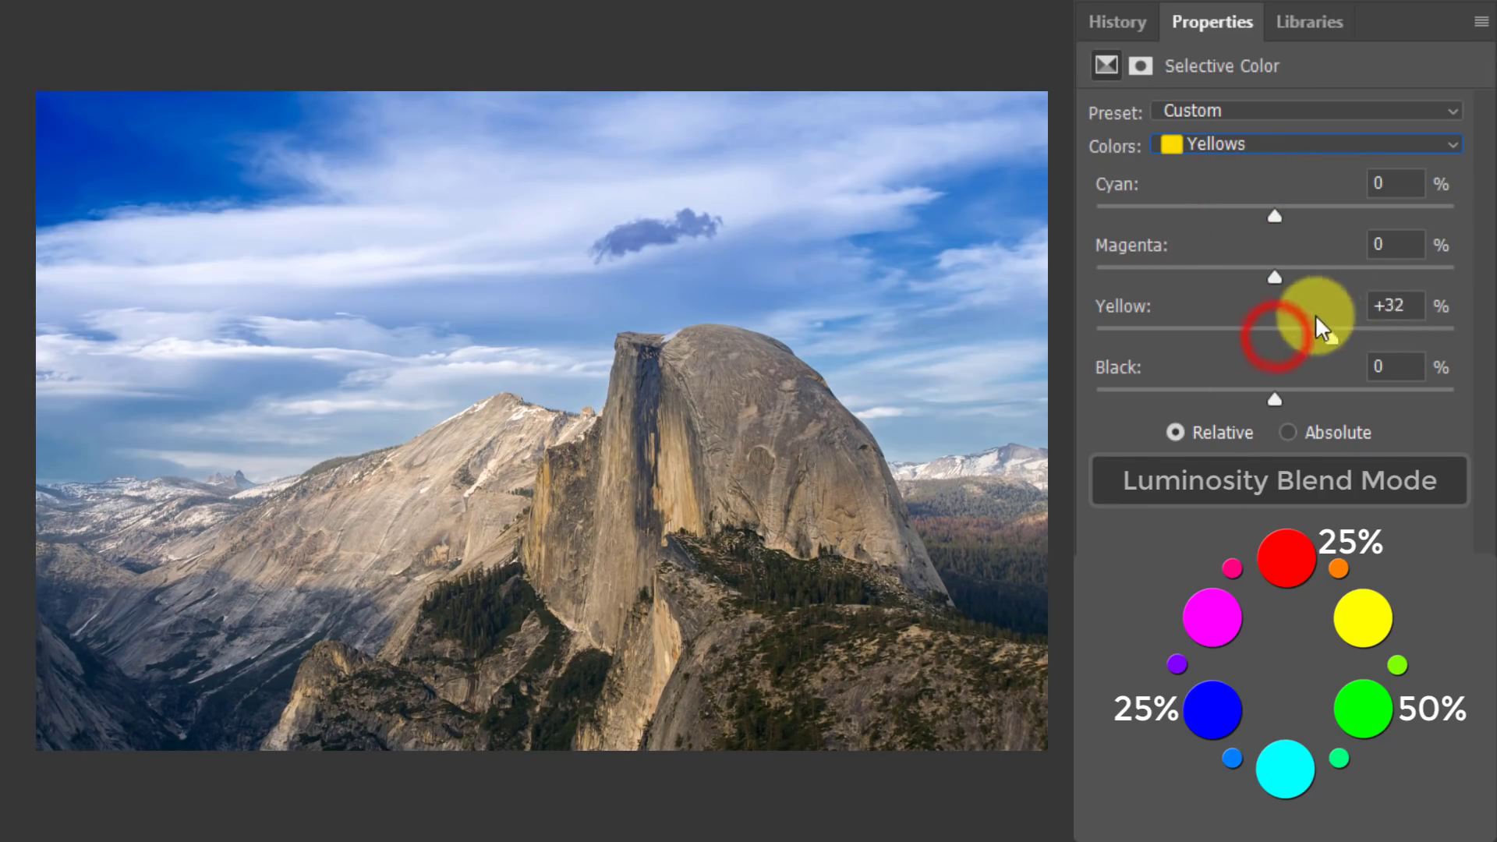
drag(1316, 328, 1336, 324)
drag(1275, 277, 1213, 221)
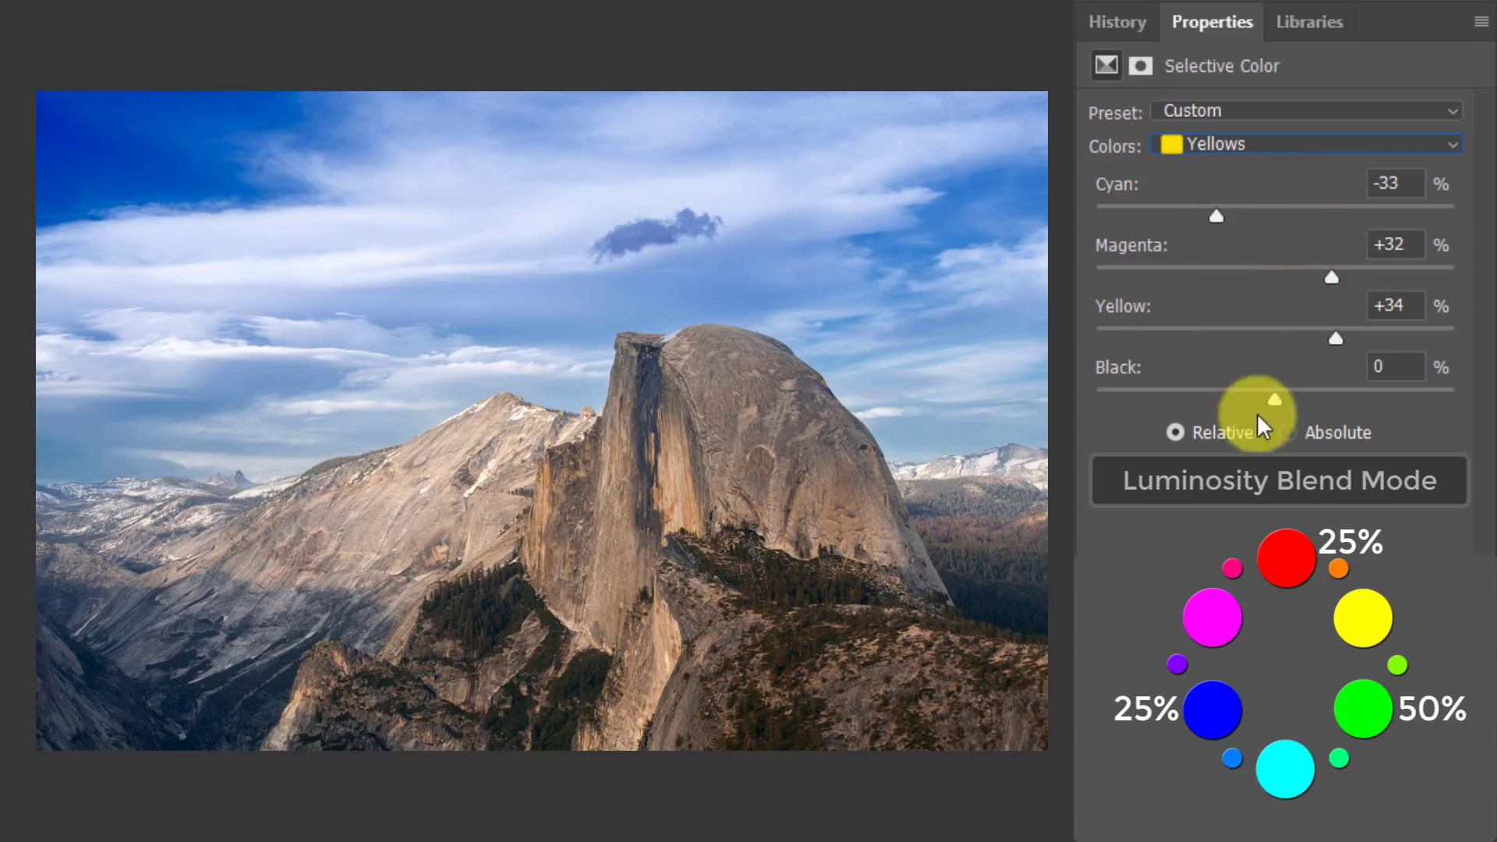
drag(1294, 387, 1255, 386)
drag(1335, 337, 1319, 277)
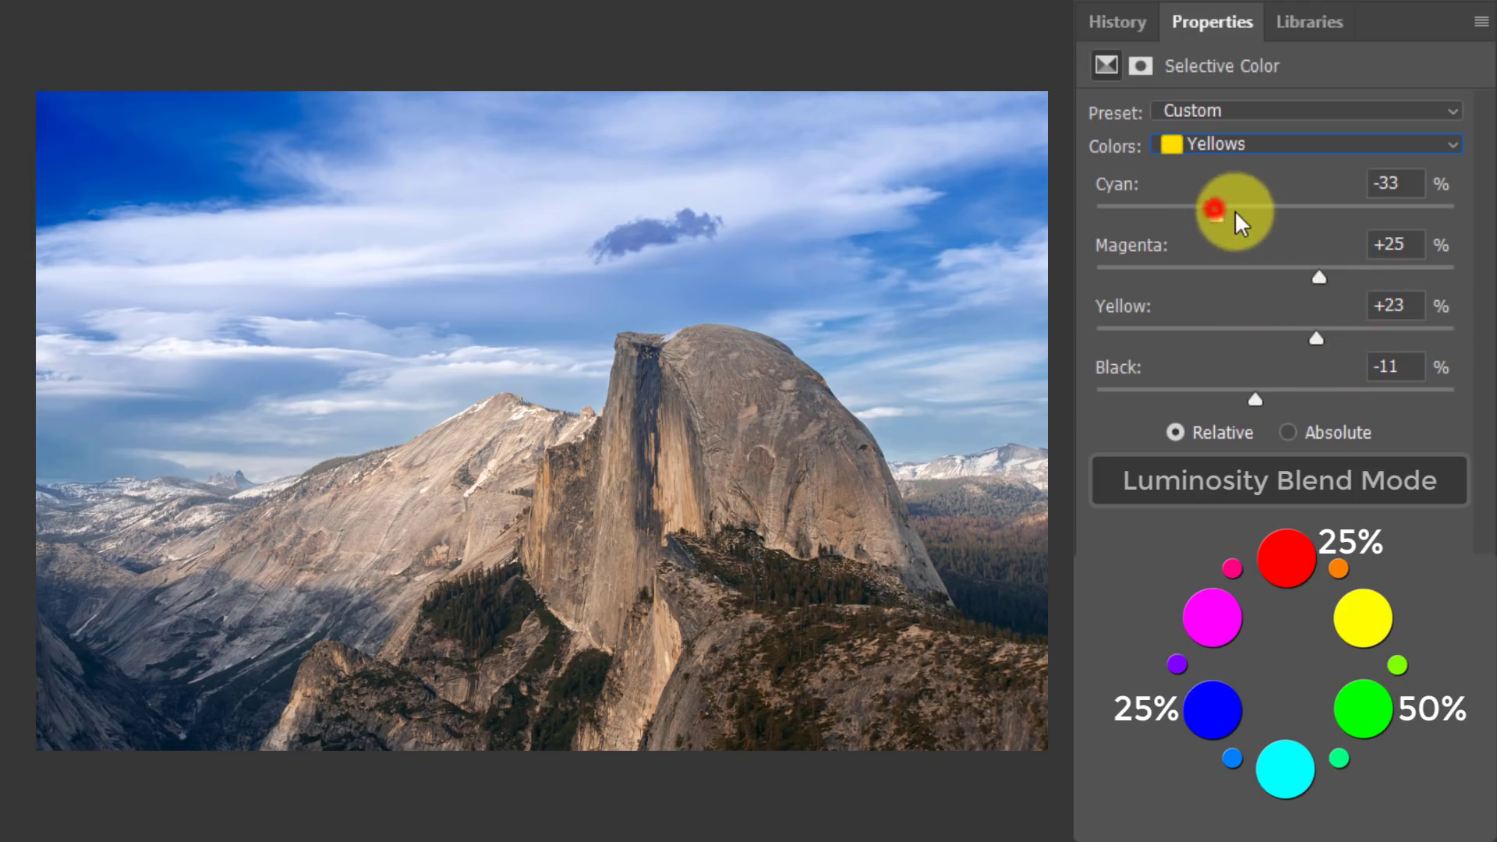
drag(1209, 209, 1241, 210)
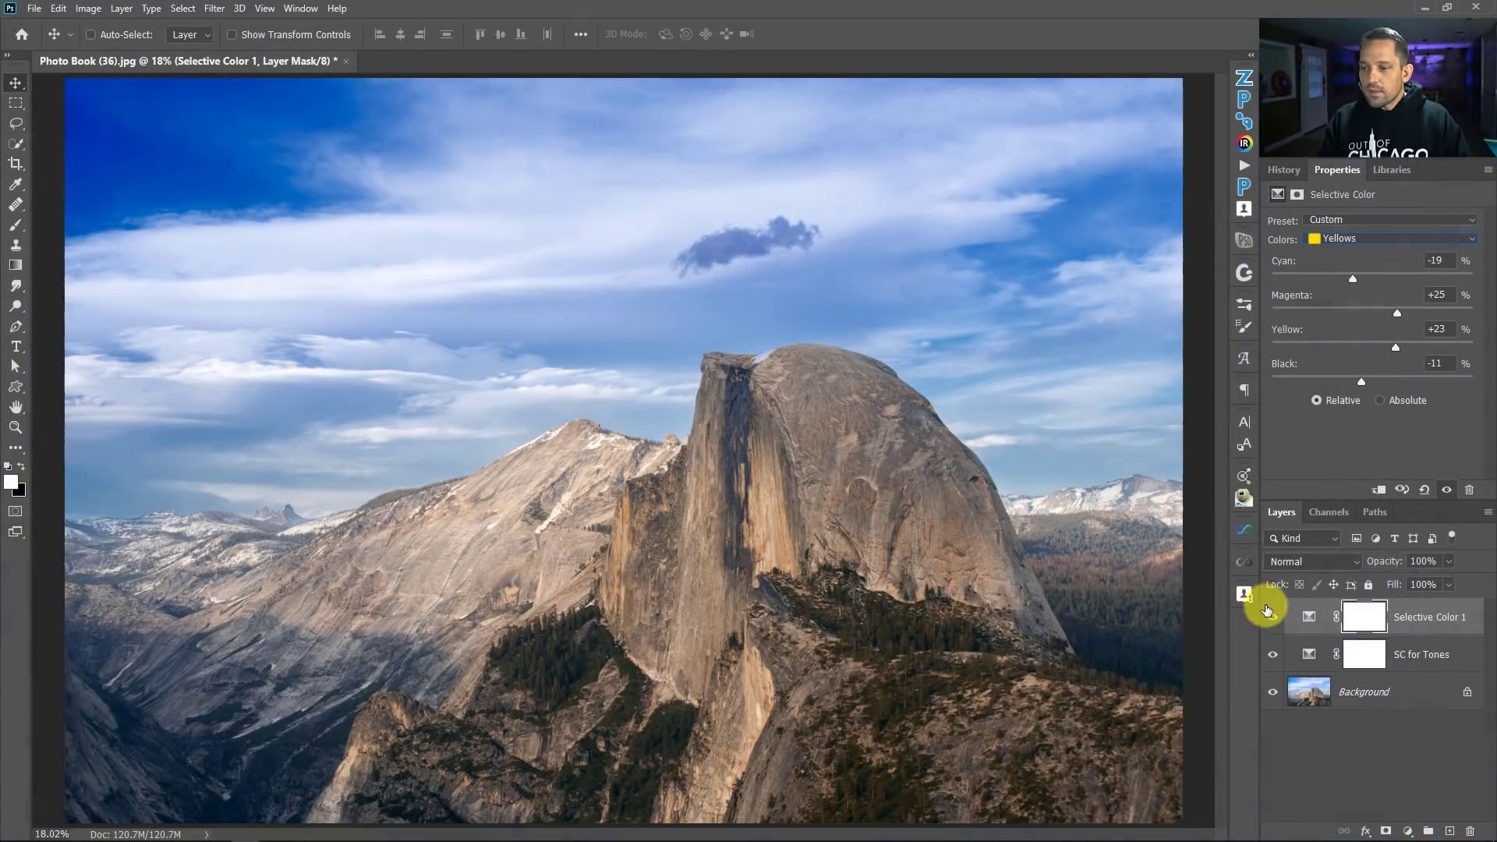
Hide the Selective Color 1 layer and compare the SC for Tones layer in Normal blend mode with Luminosity, ending on Luminosity
click(1272, 616)
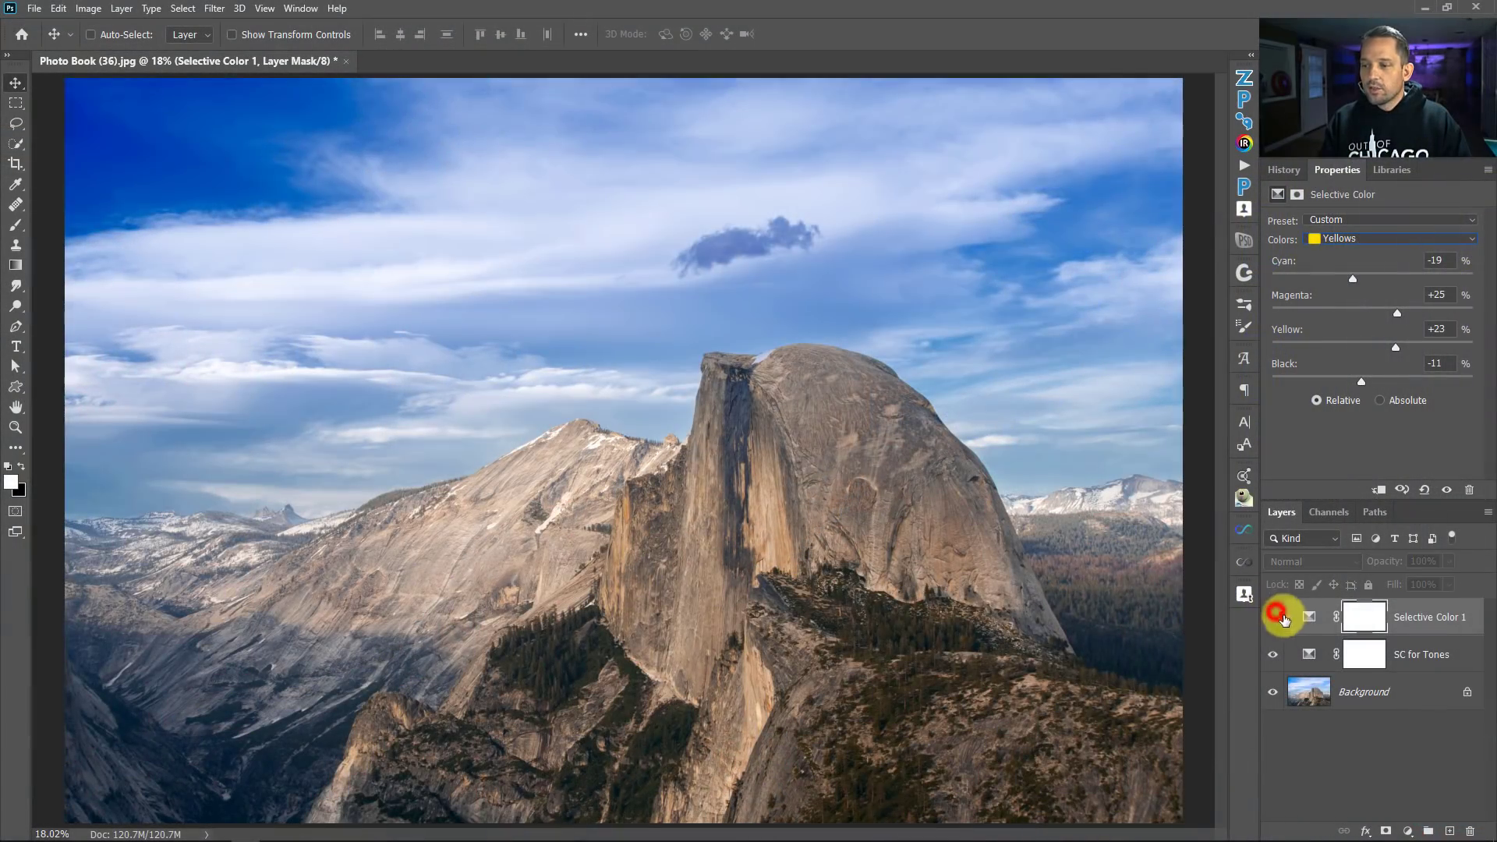
click(1444, 662)
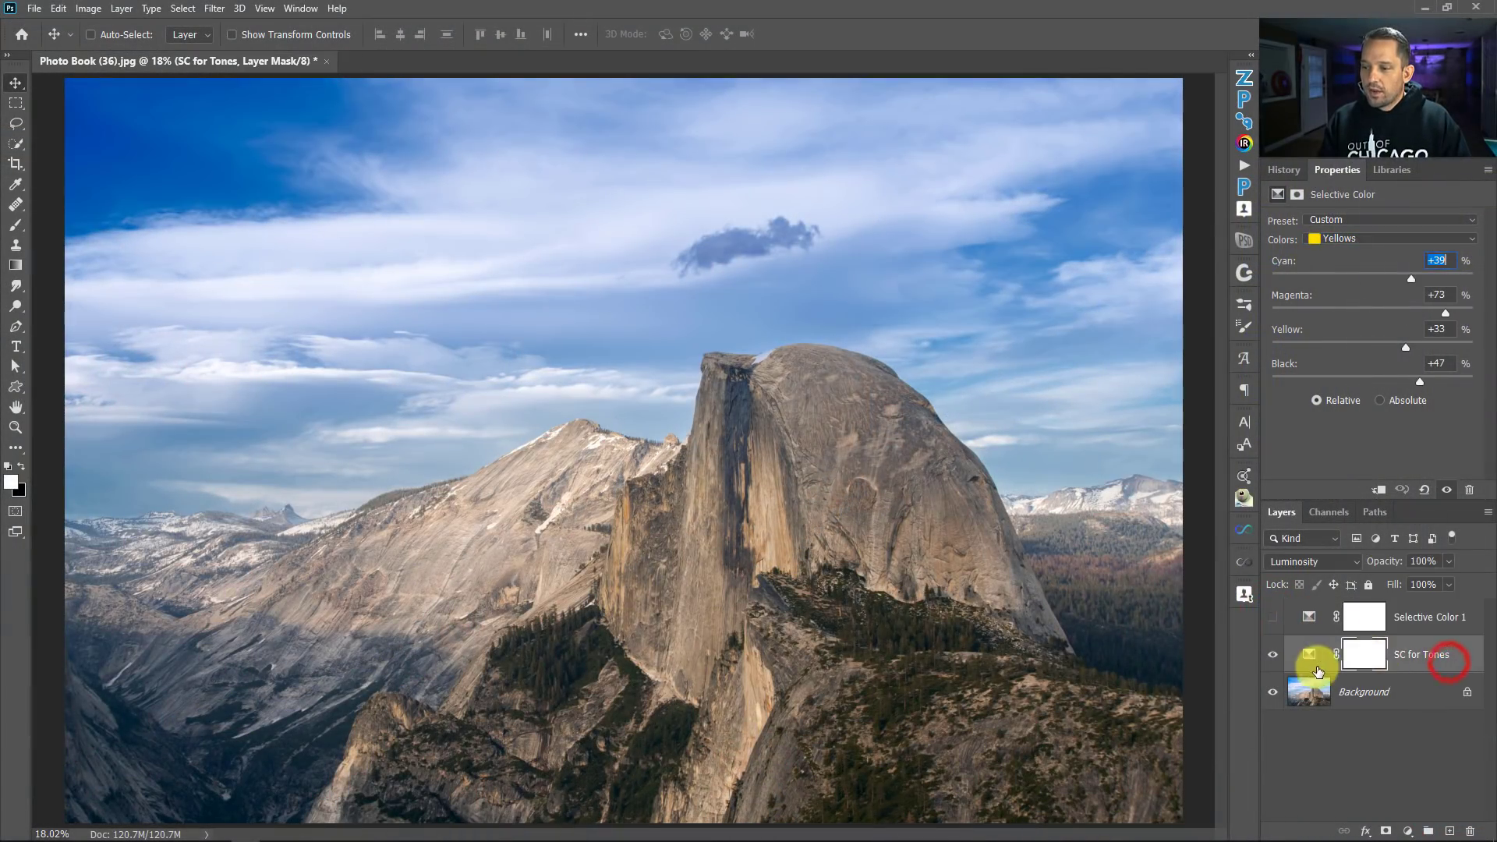
click(1308, 559)
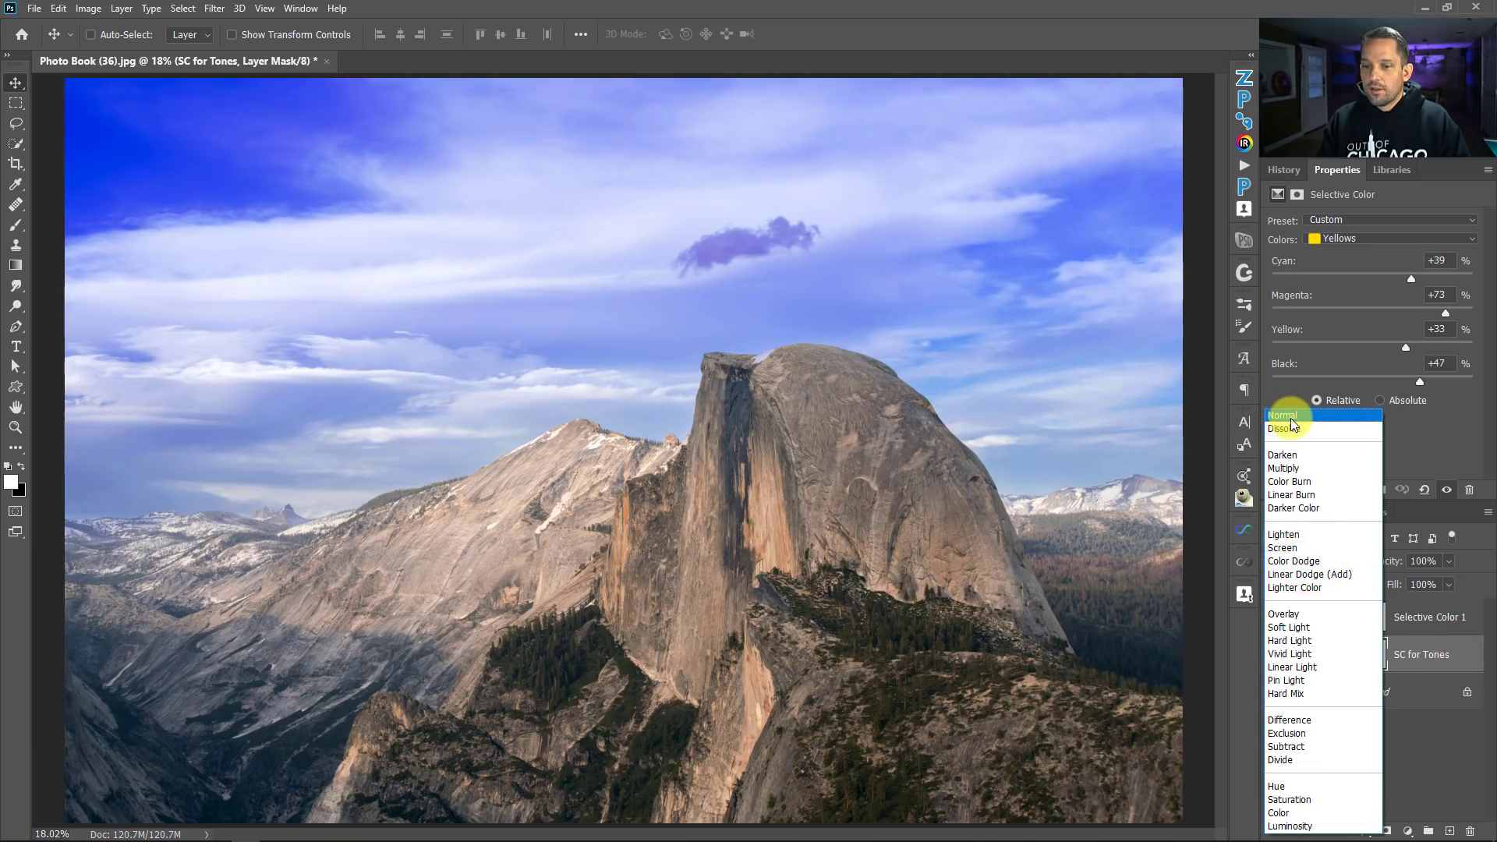
click(1290, 418)
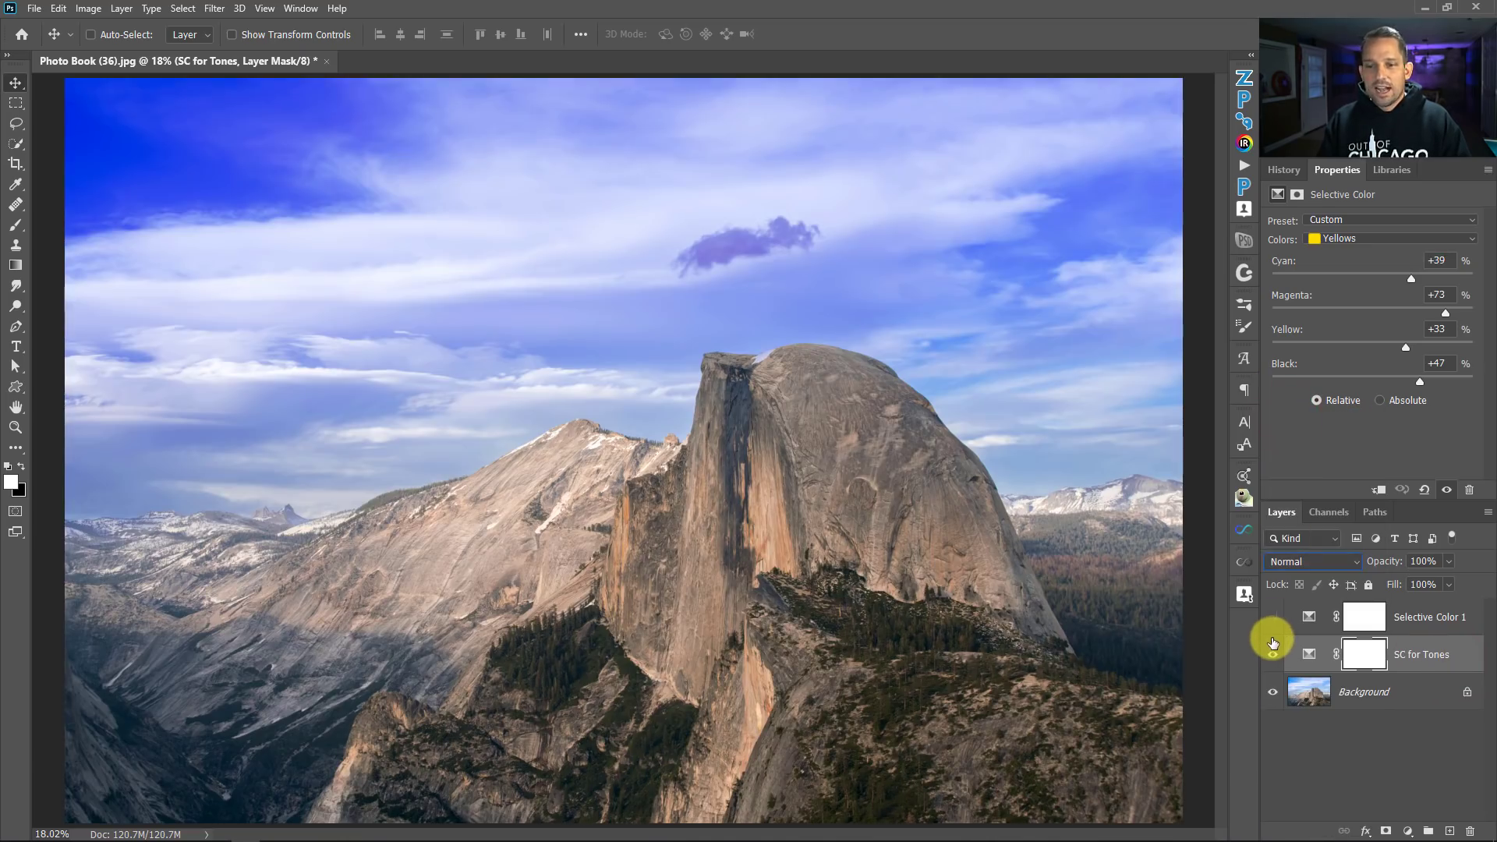
click(1295, 560)
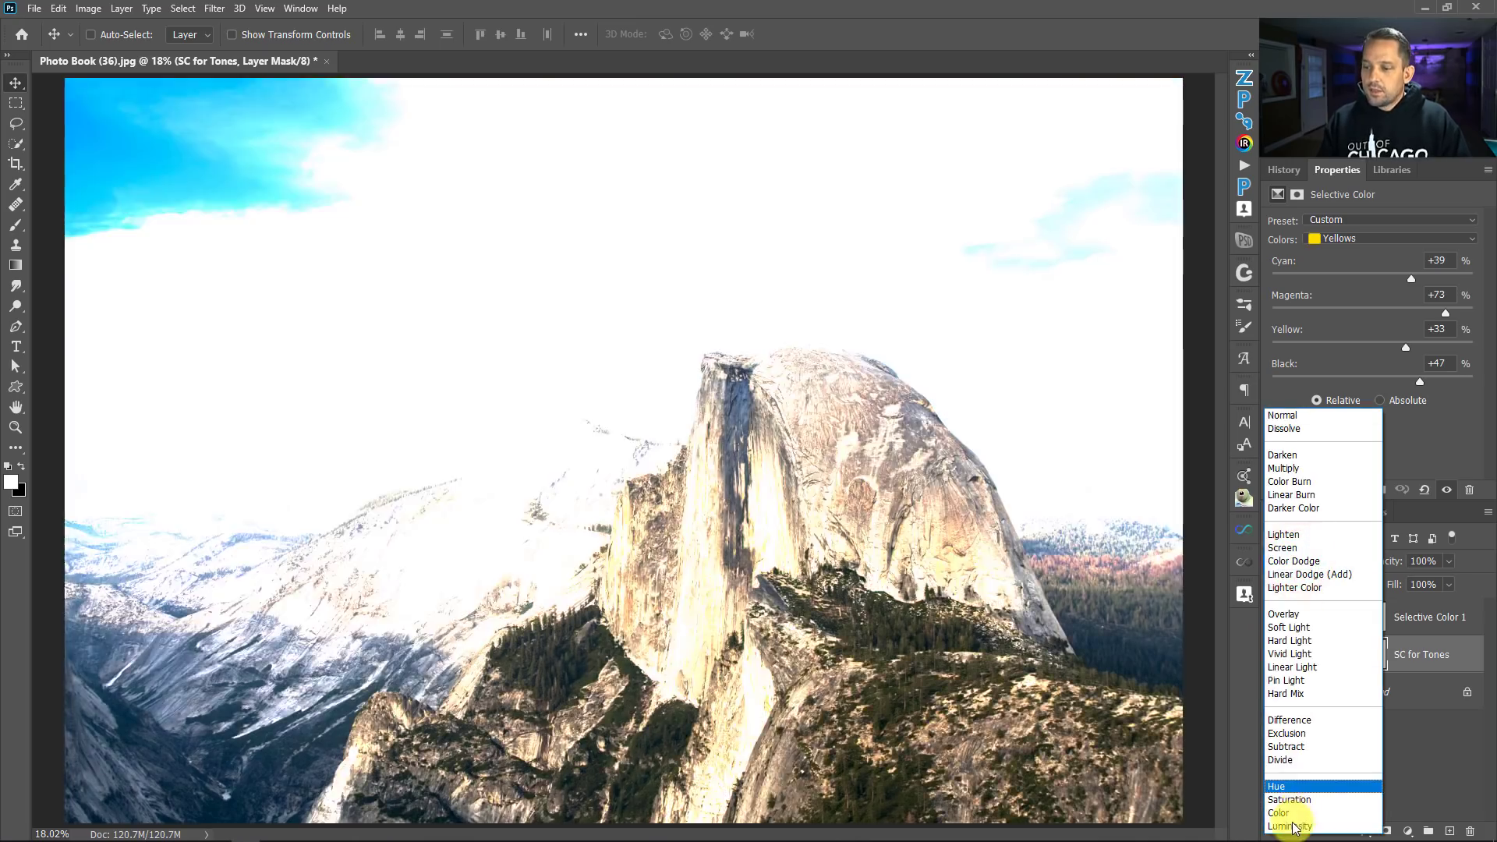
click(1290, 825)
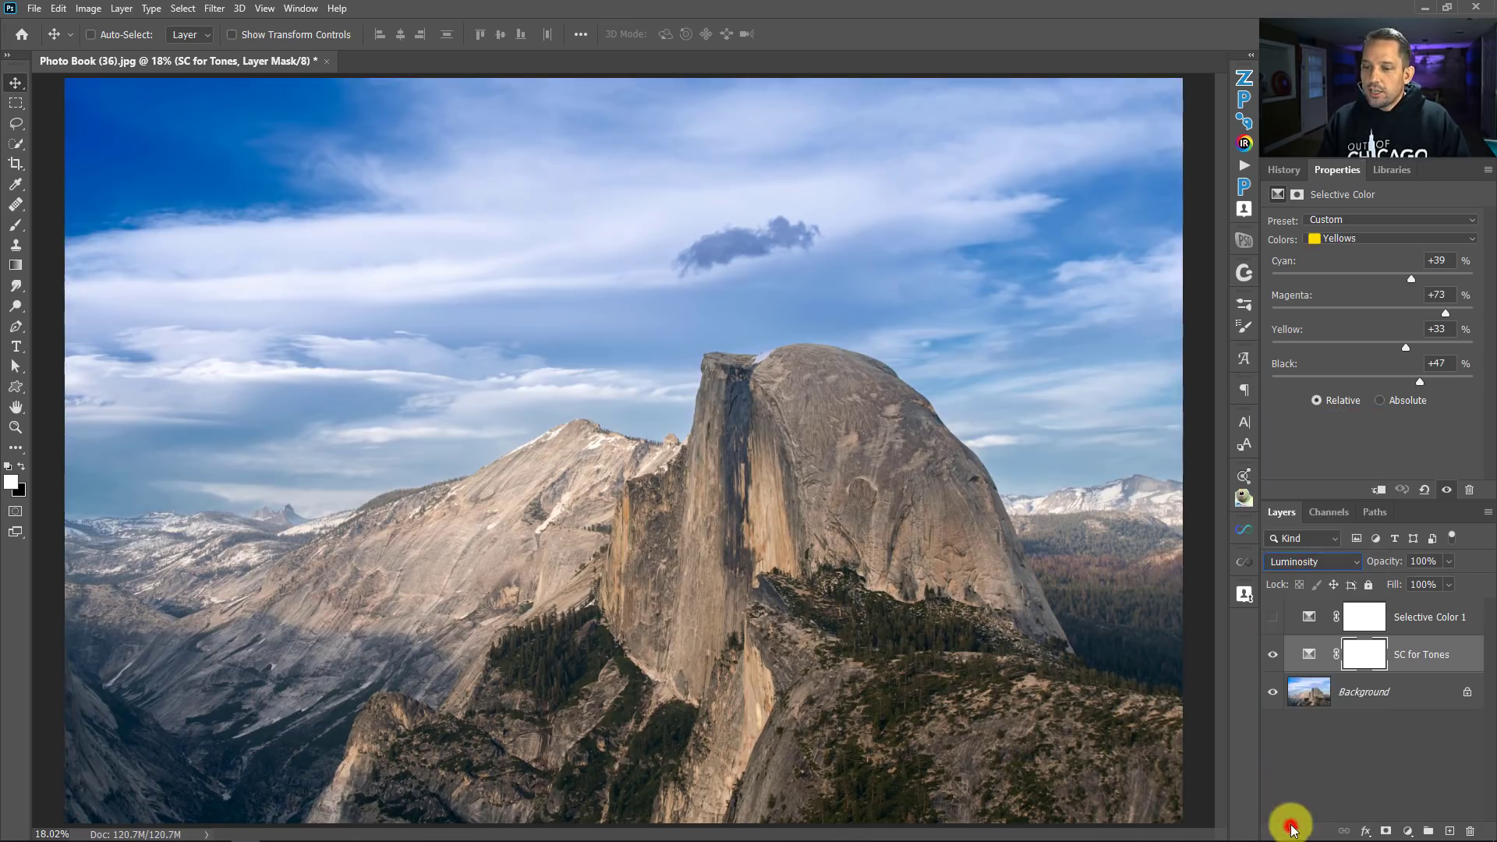